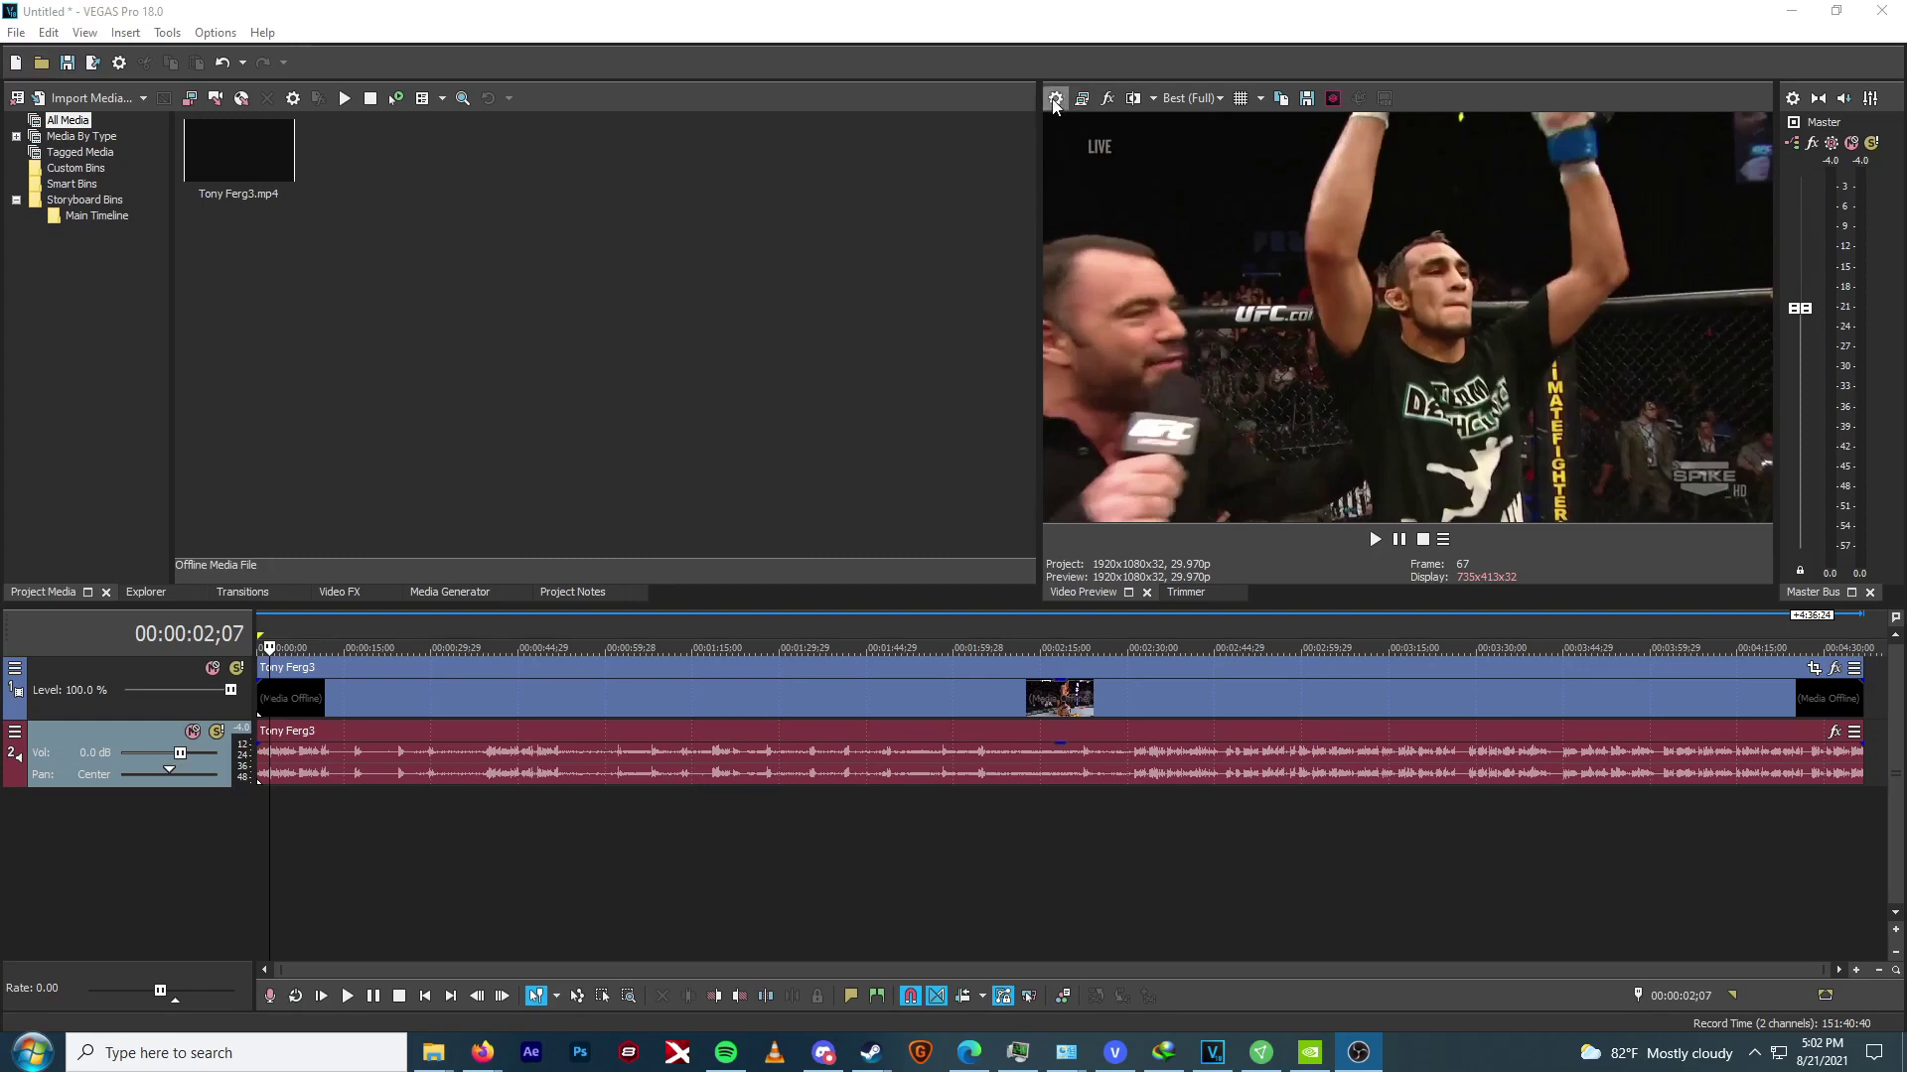
In the Video preferences, enter 8000 and keep GPU acceleration set to Off
left_click(215, 33)
left_click(245, 690)
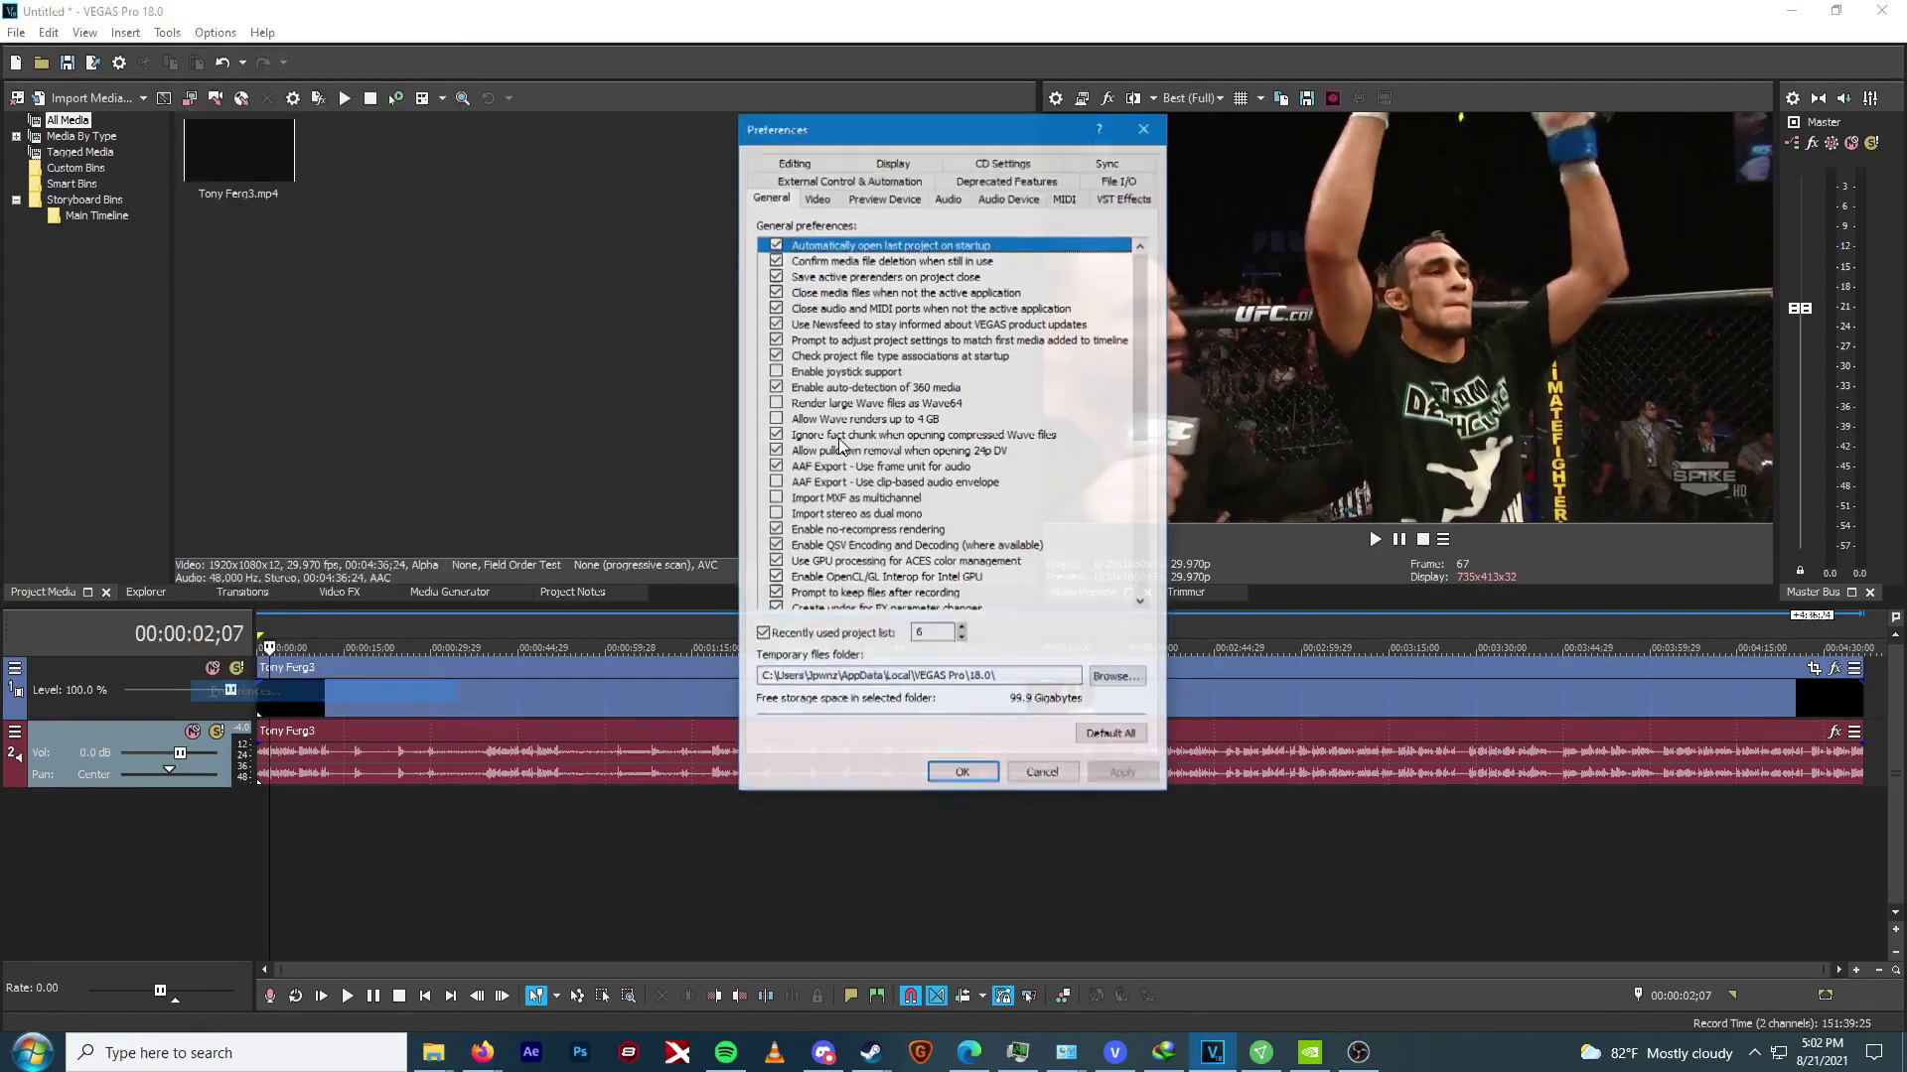
left_click(816, 196)
type("8000")
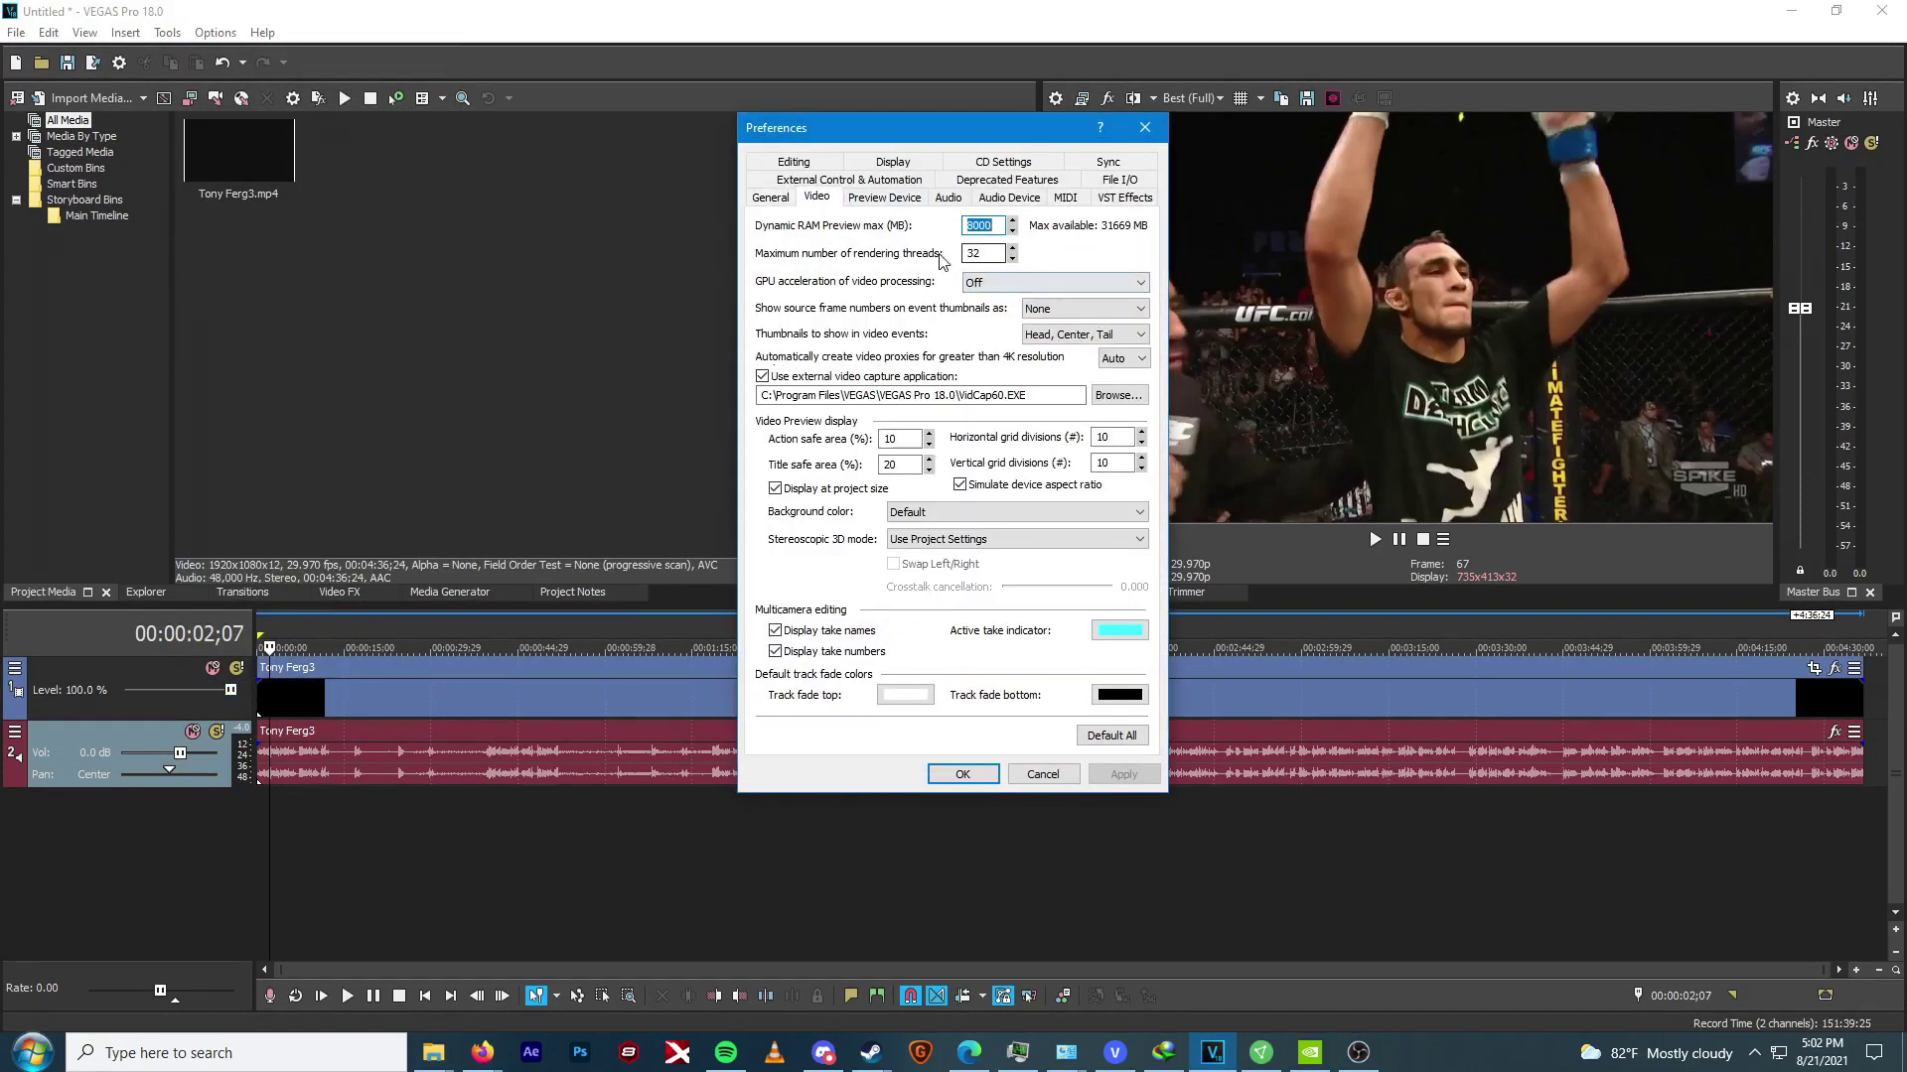
left_click(969, 284)
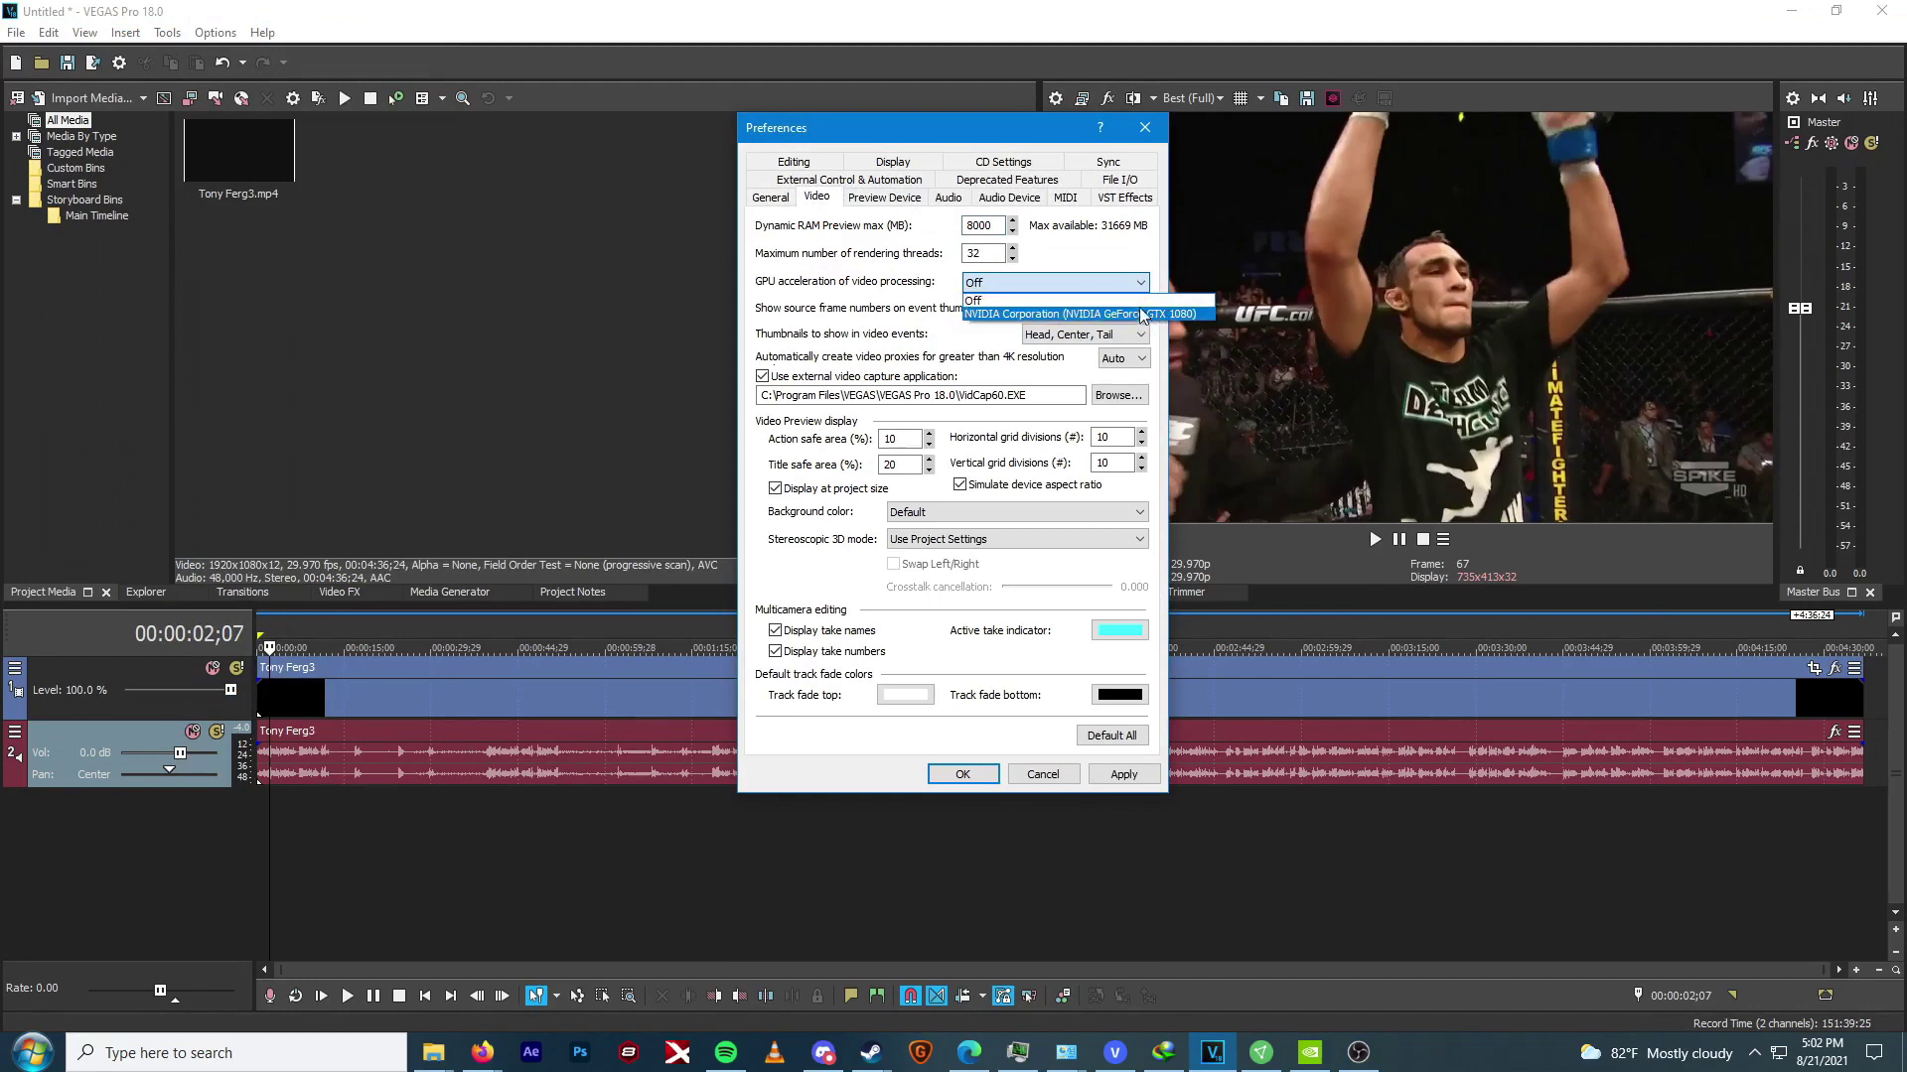
left_click(973, 299)
Cancel Preferences, then play the preview and stop it at 00:00:05;00, frame 150
left_click(1069, 770)
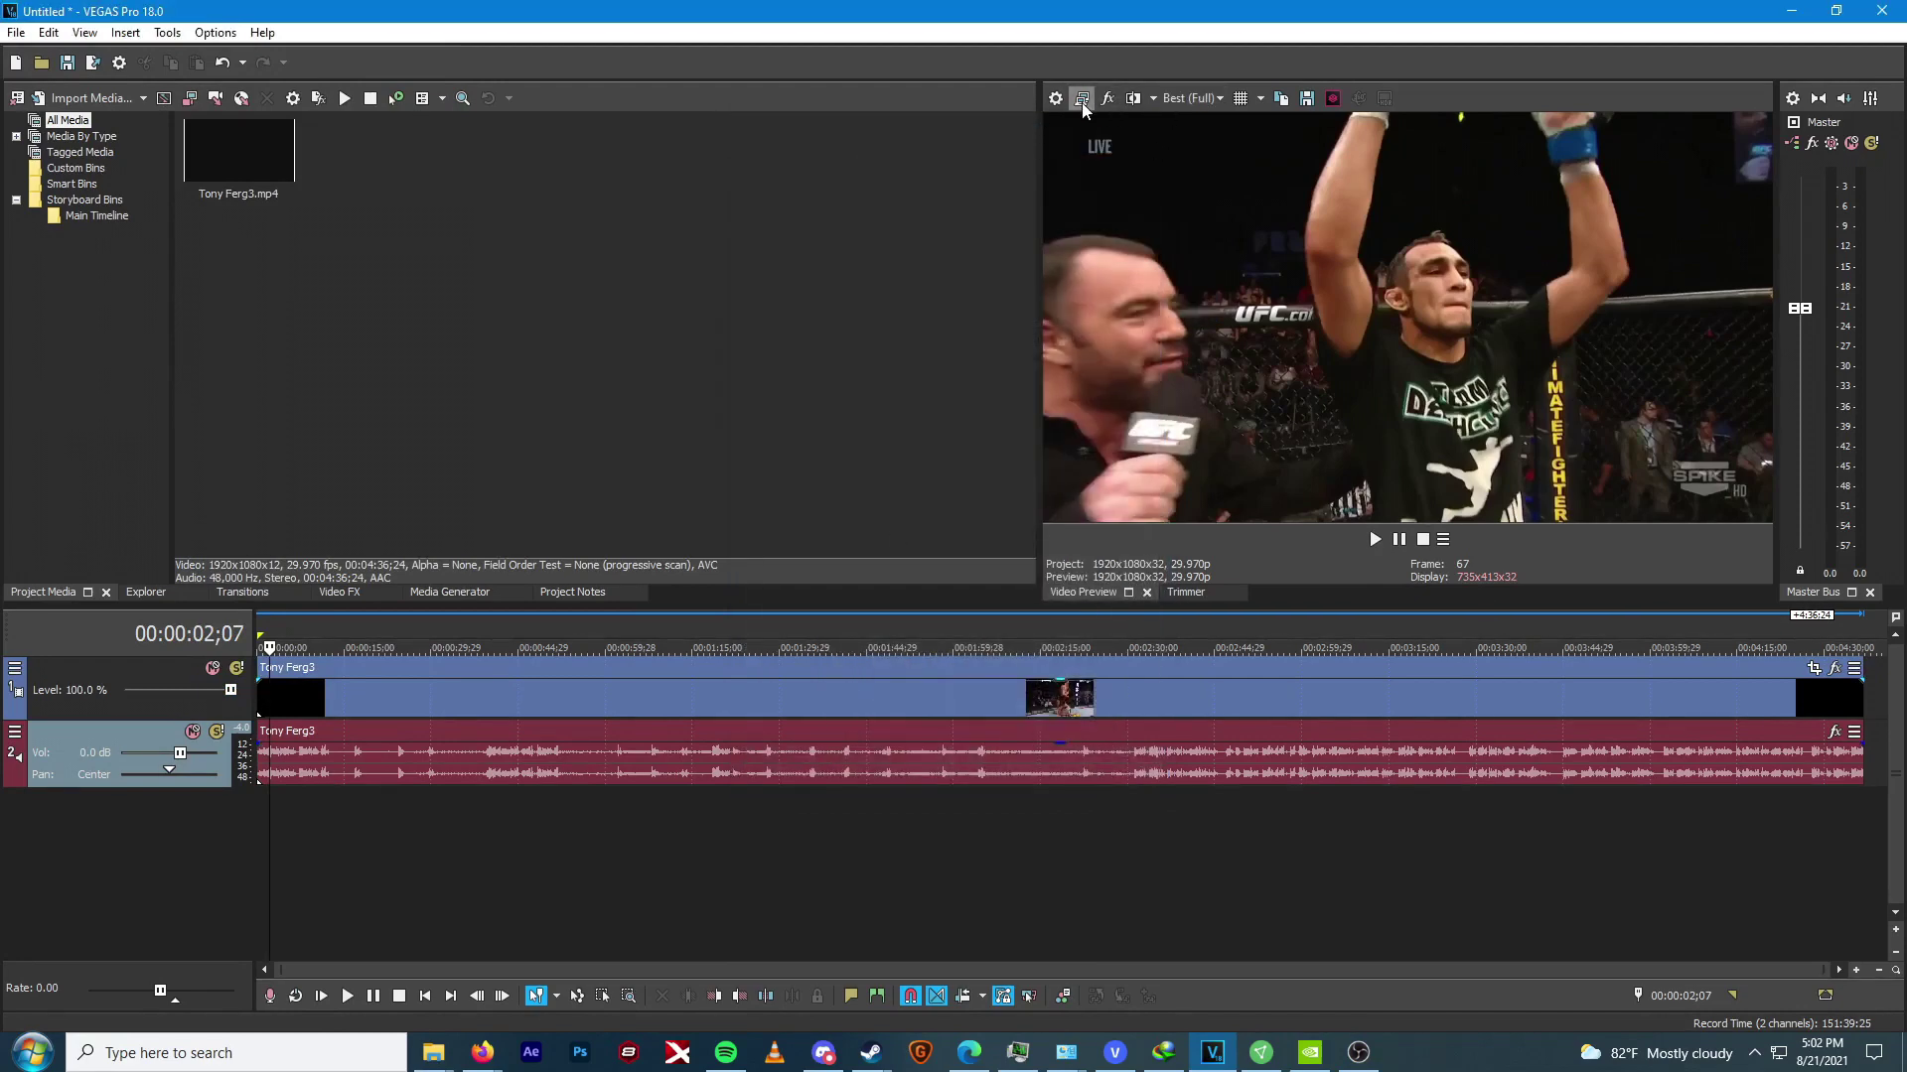
key("space")
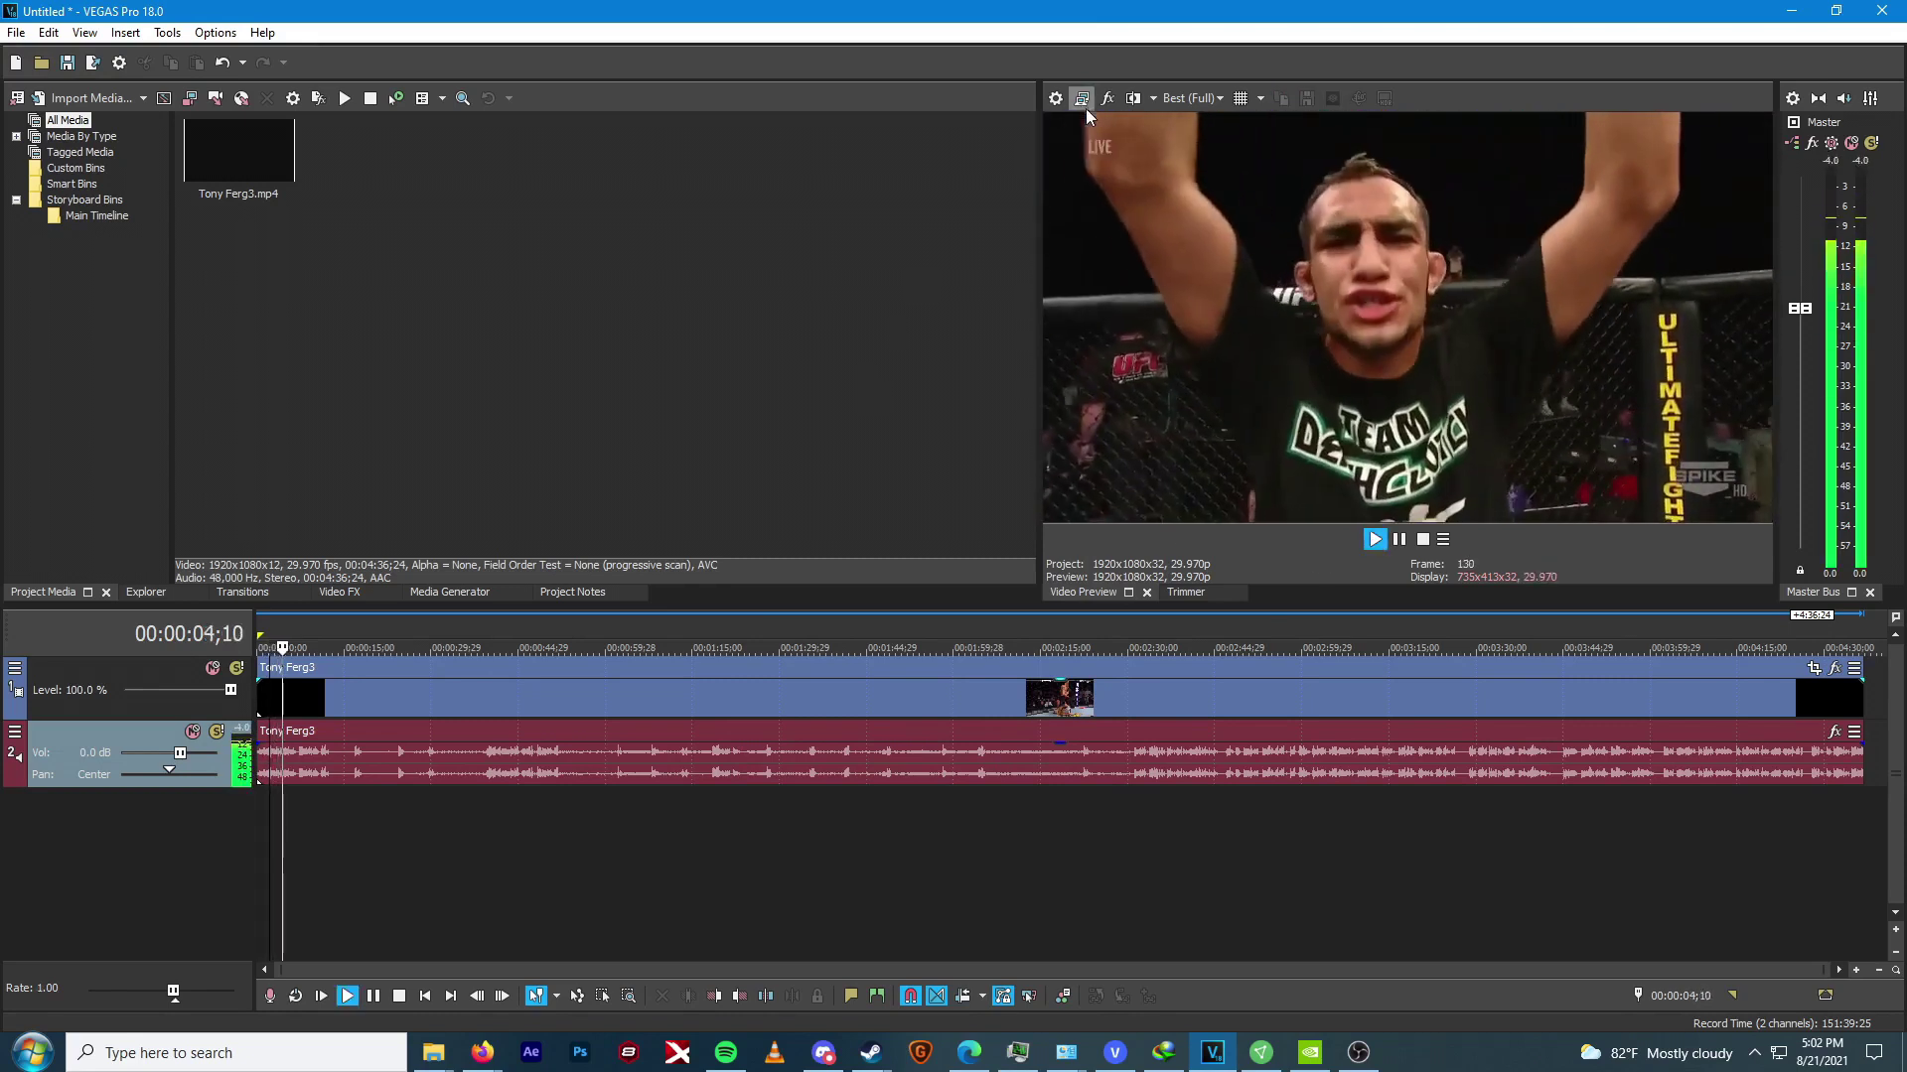
left_click(1399, 541)
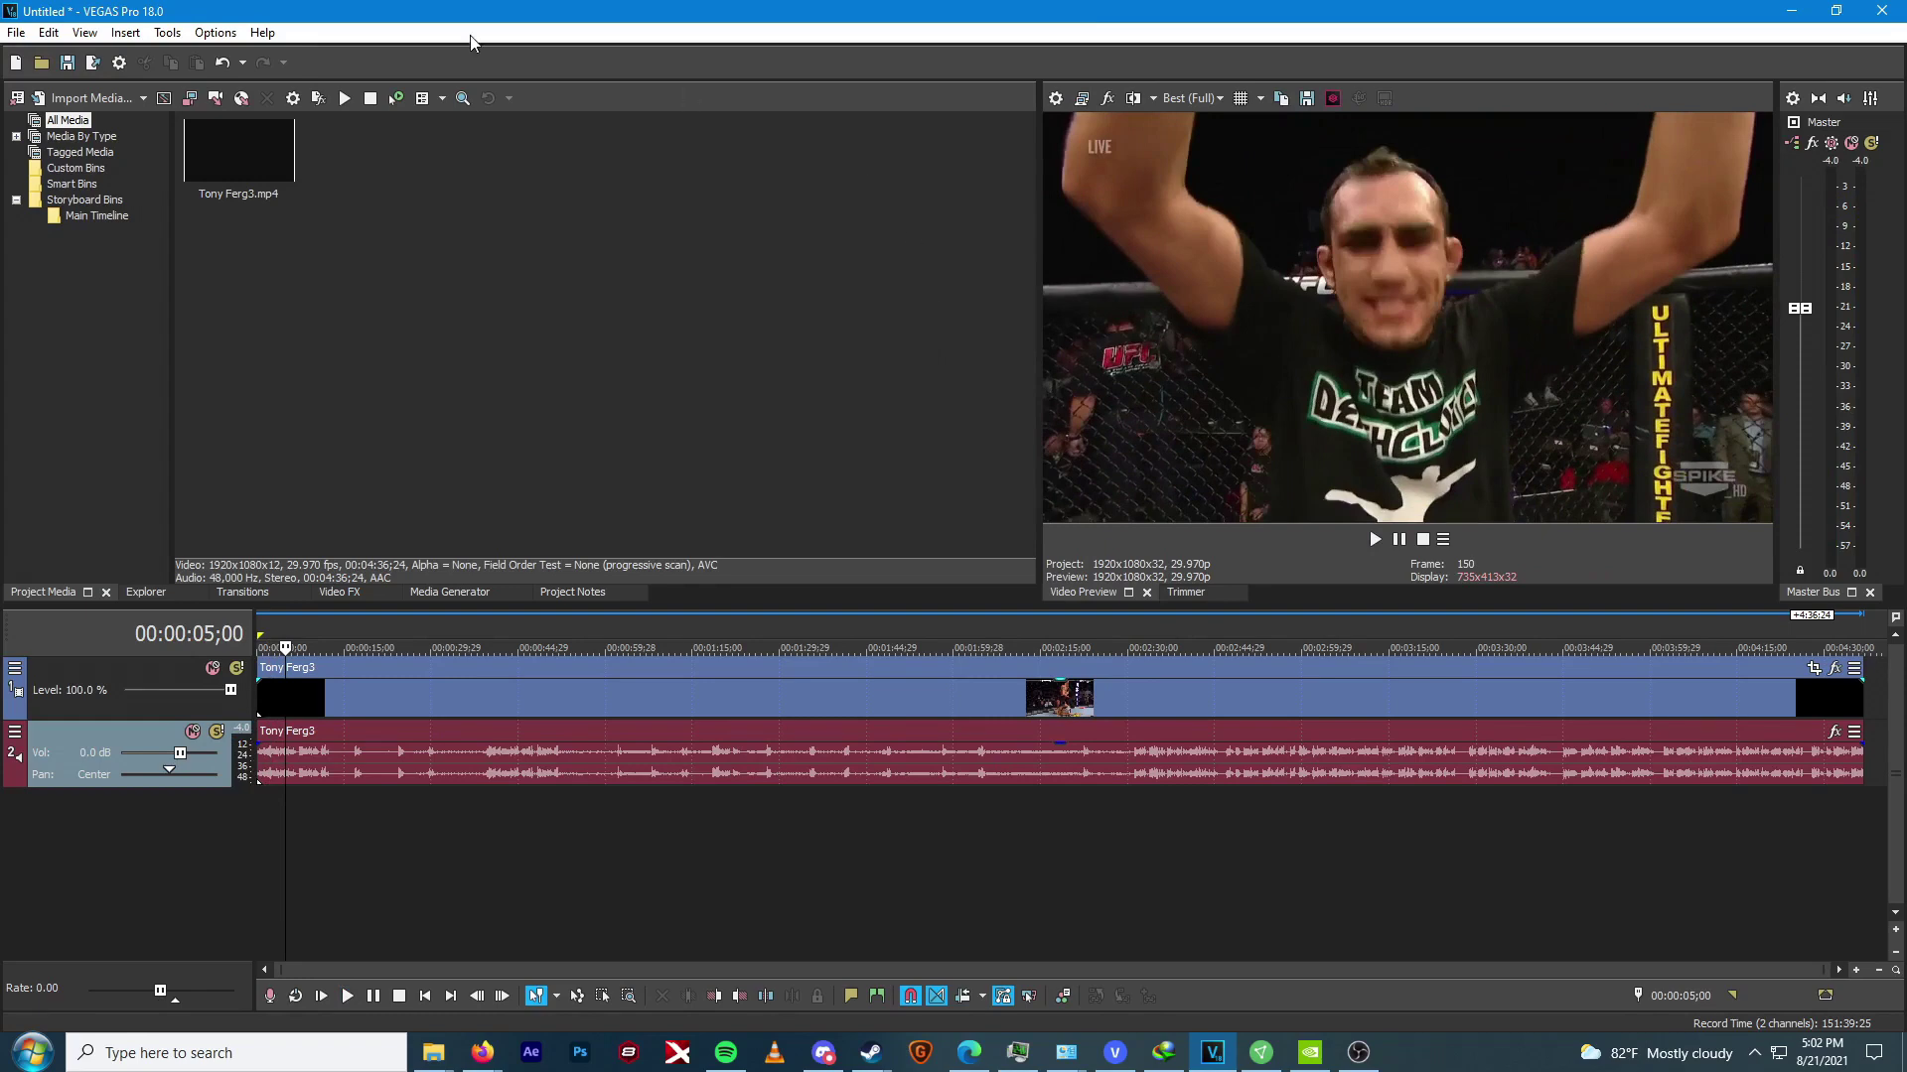
left_click(226, 33)
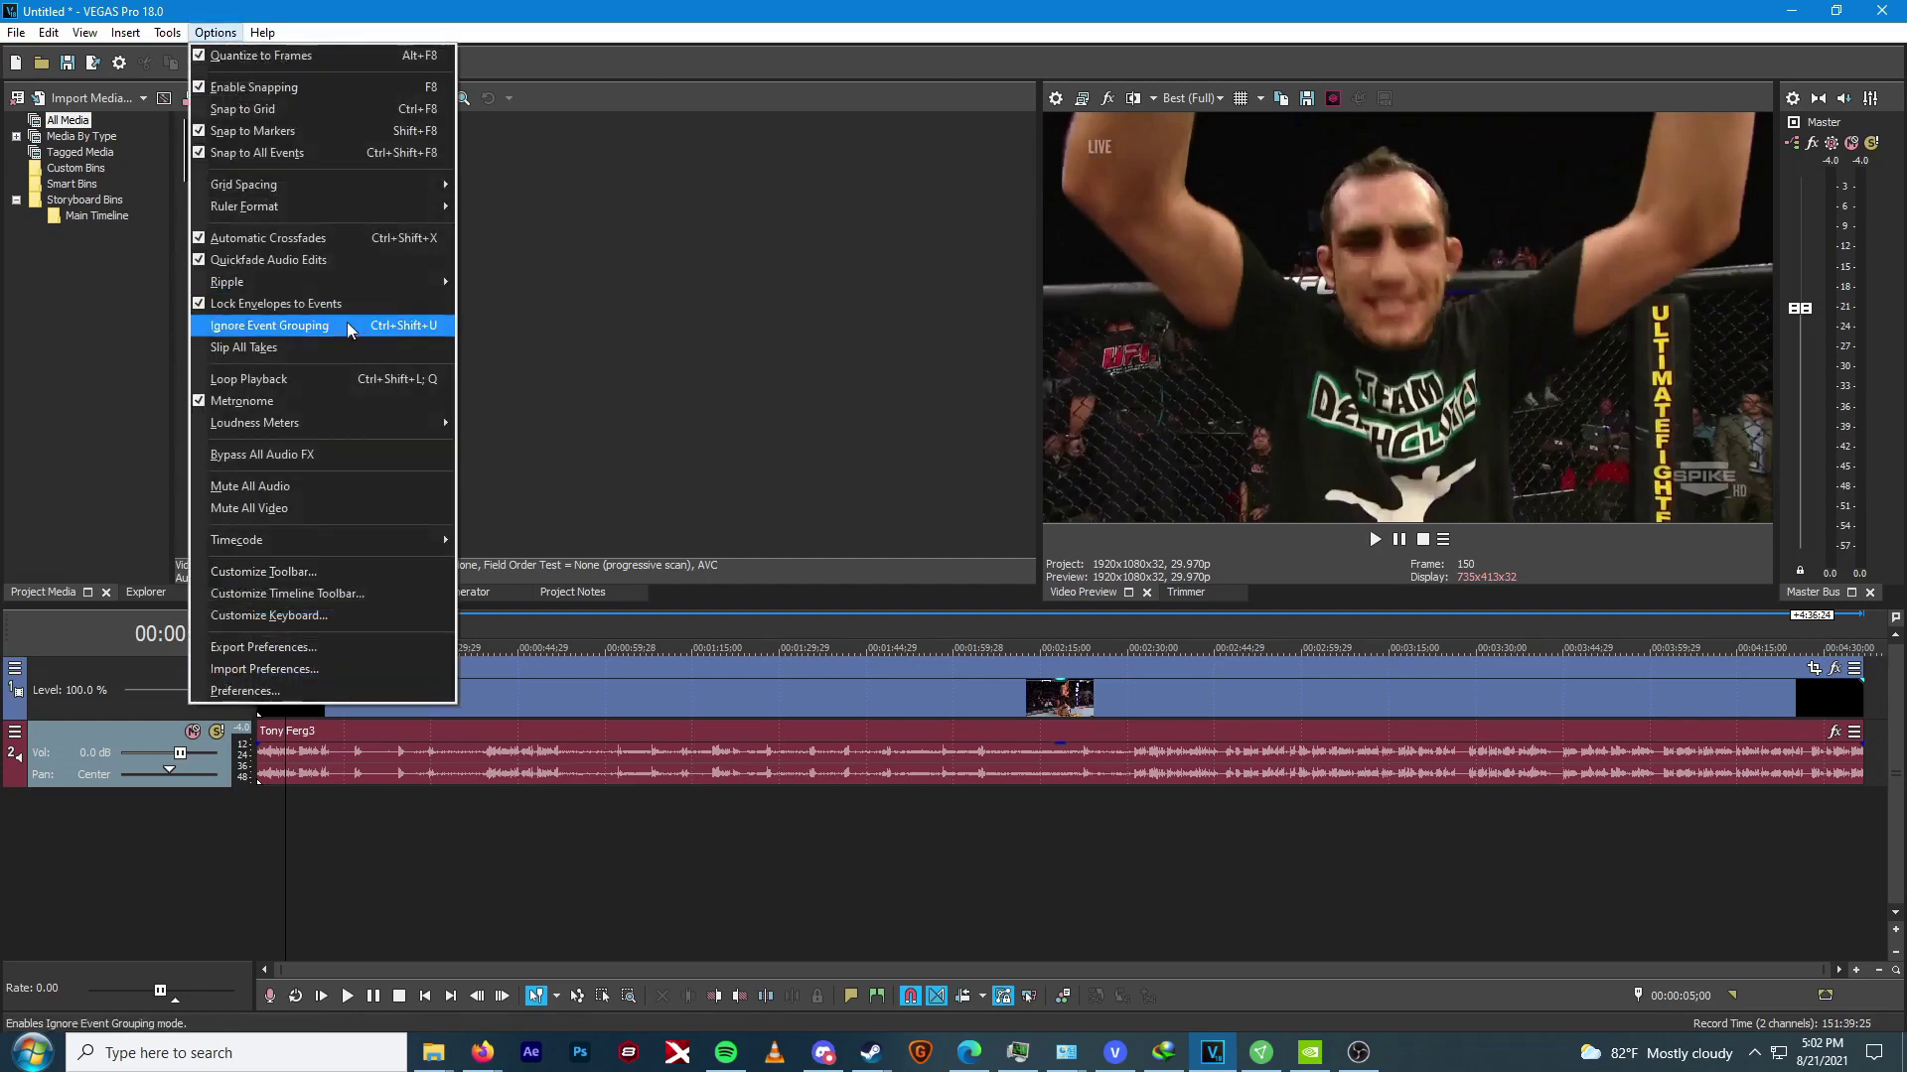
left_click(357, 693)
left_click(822, 200)
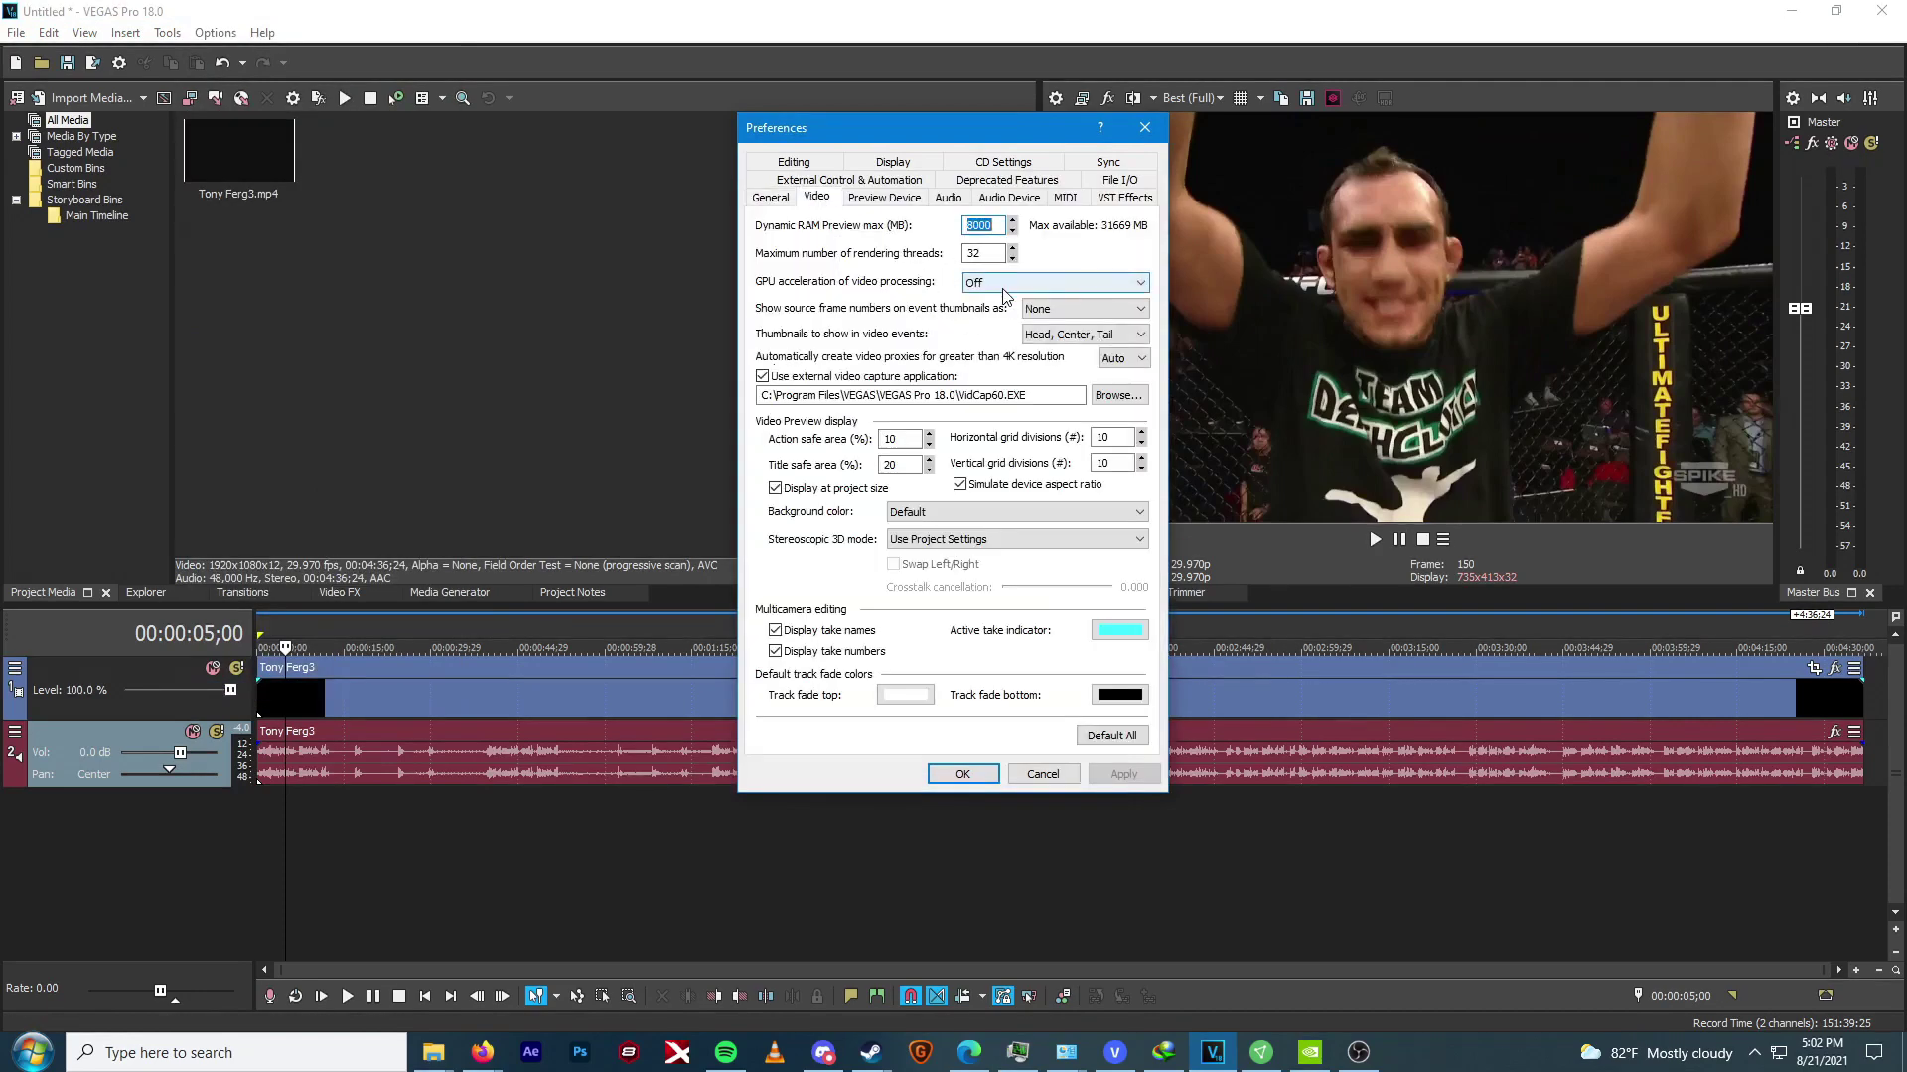
left_click(1120, 182)
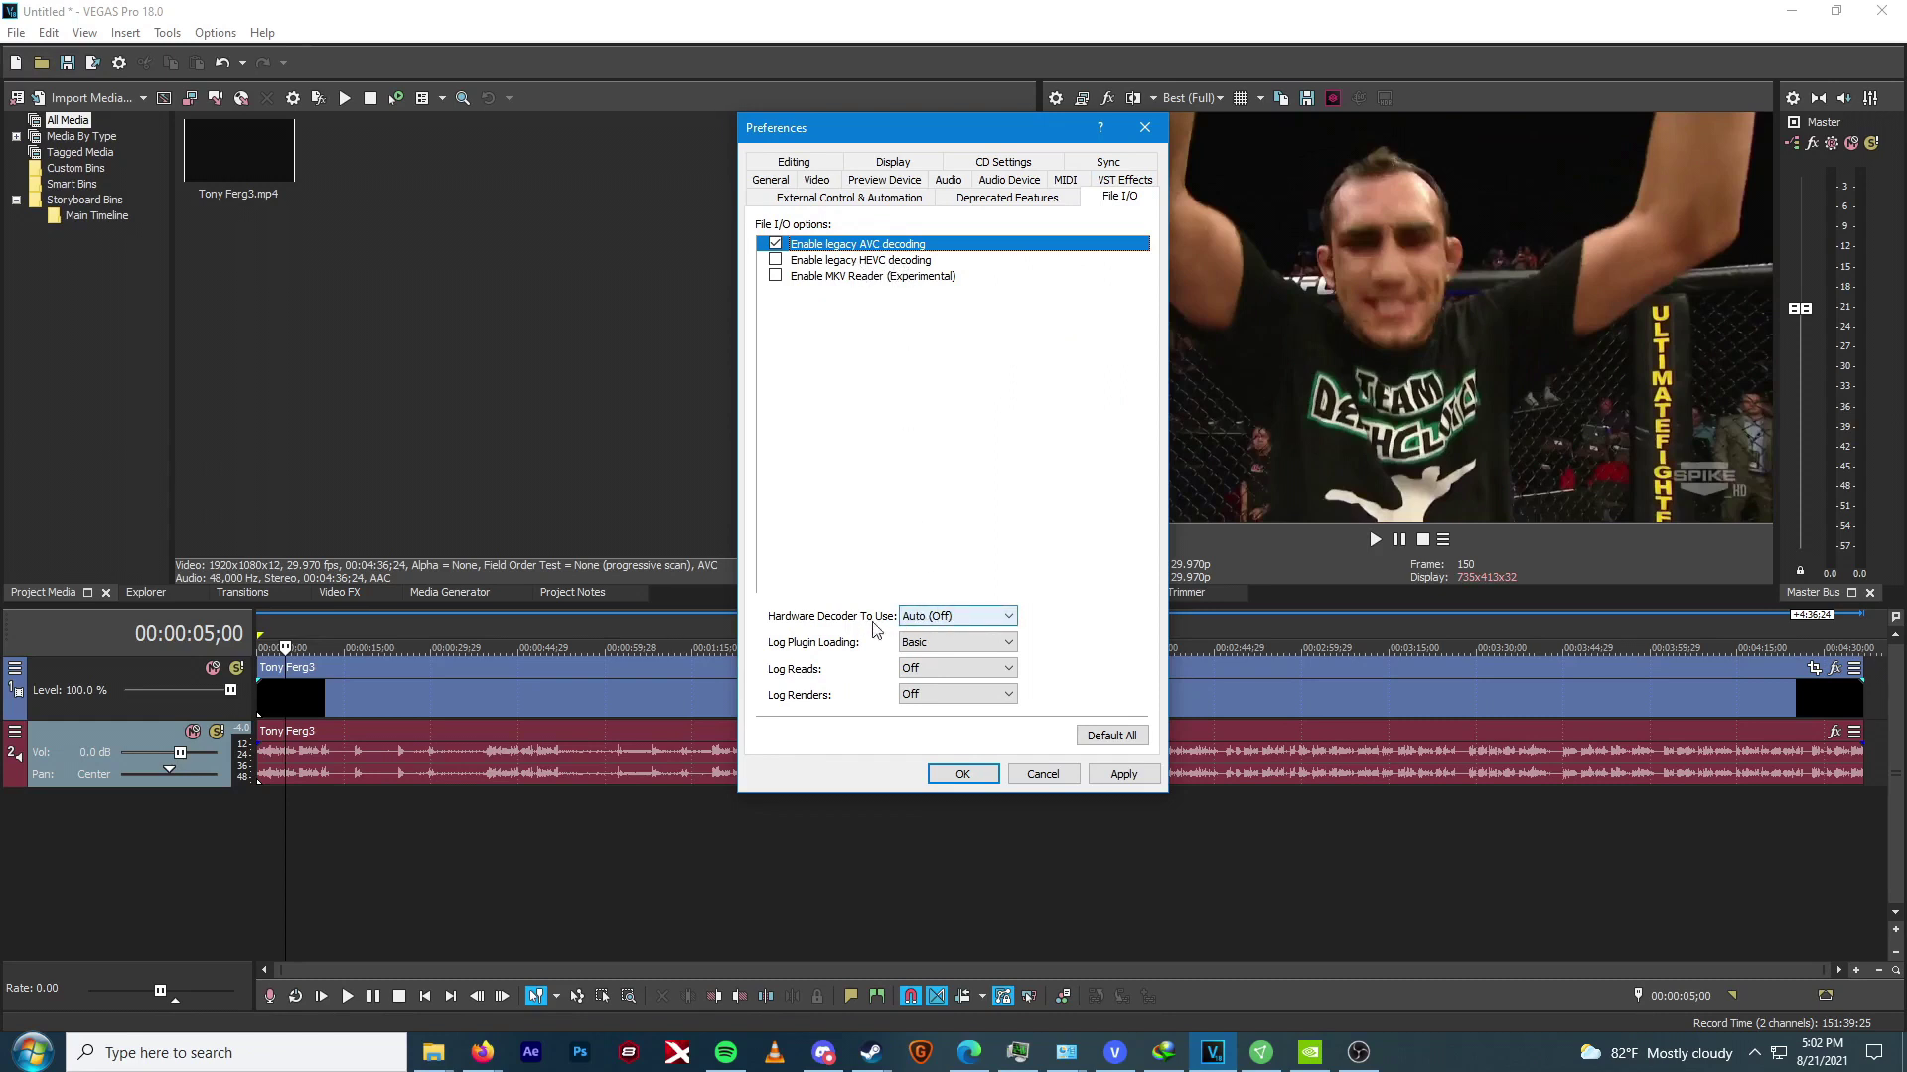
left_click(976, 617)
left_click(975, 616)
left_click(1042, 776)
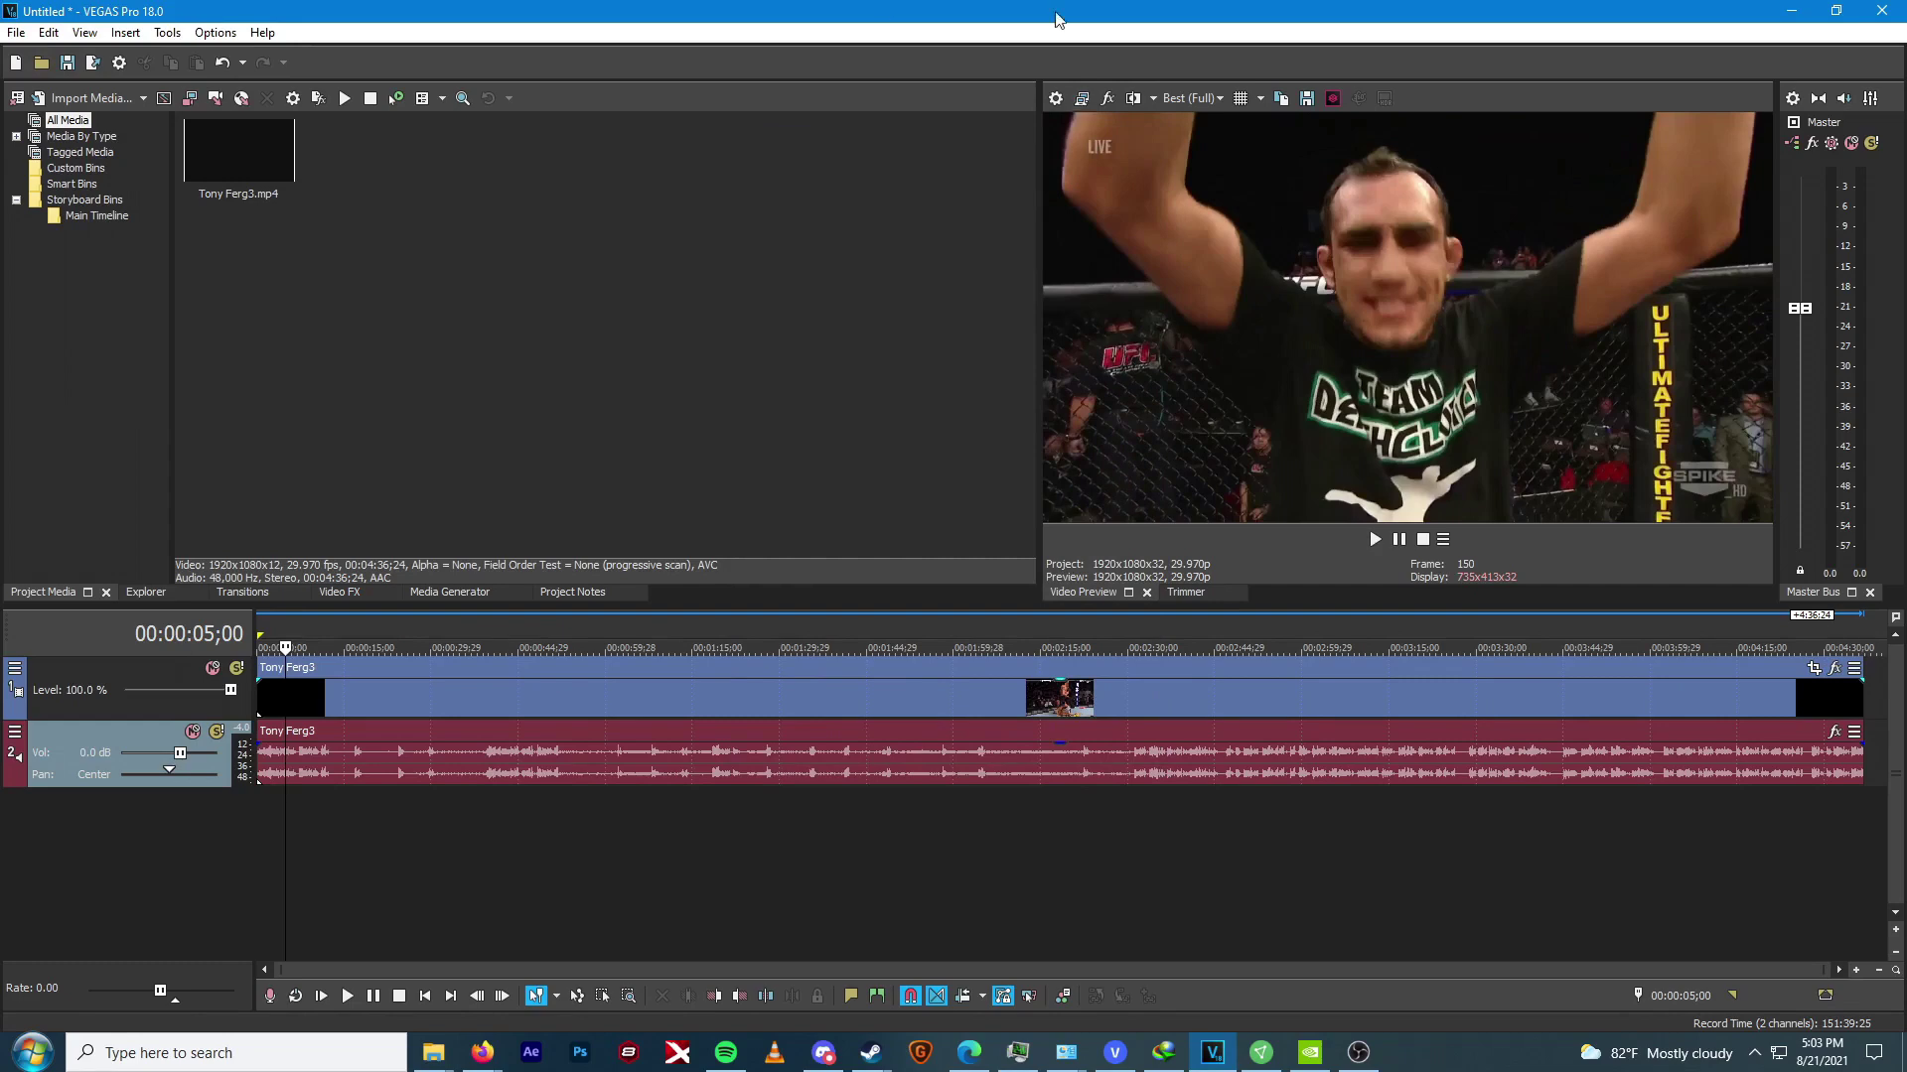
left_click(16, 32)
left_click(97, 204)
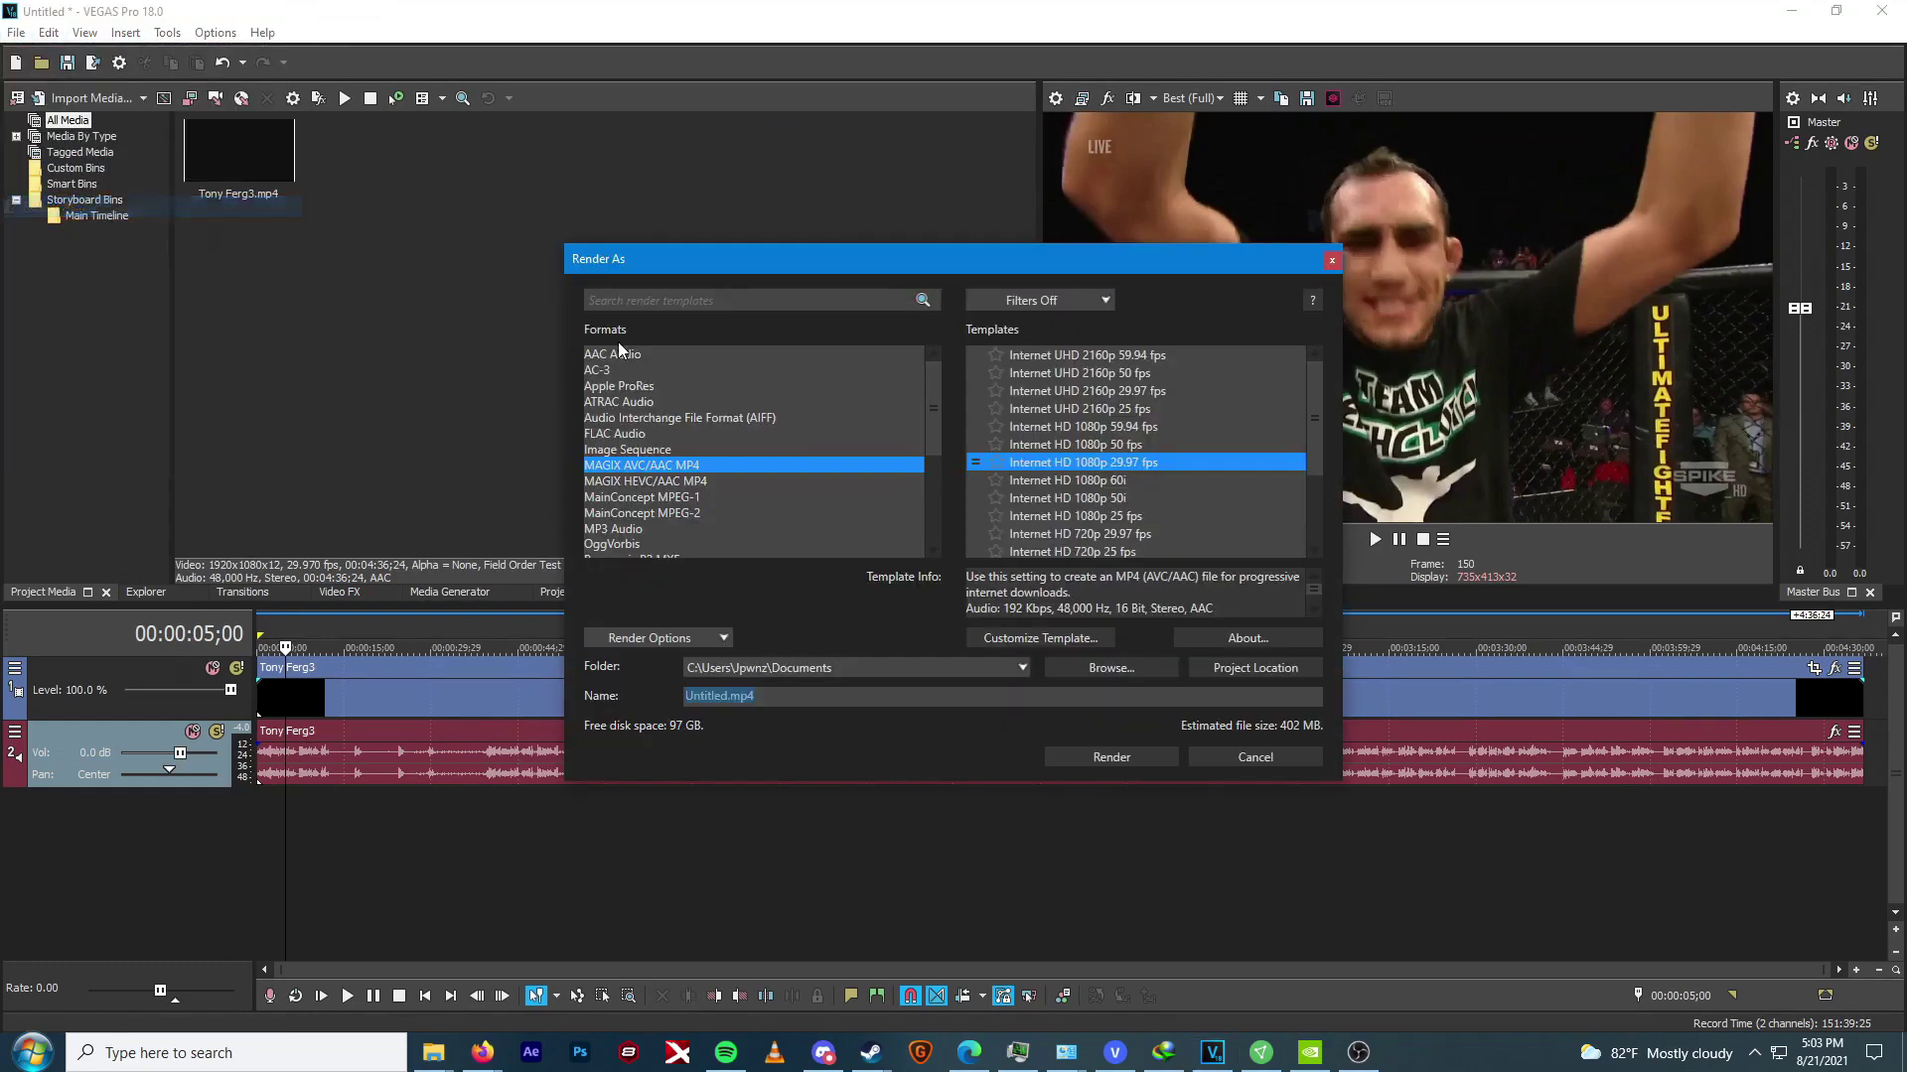
left_click(645, 481)
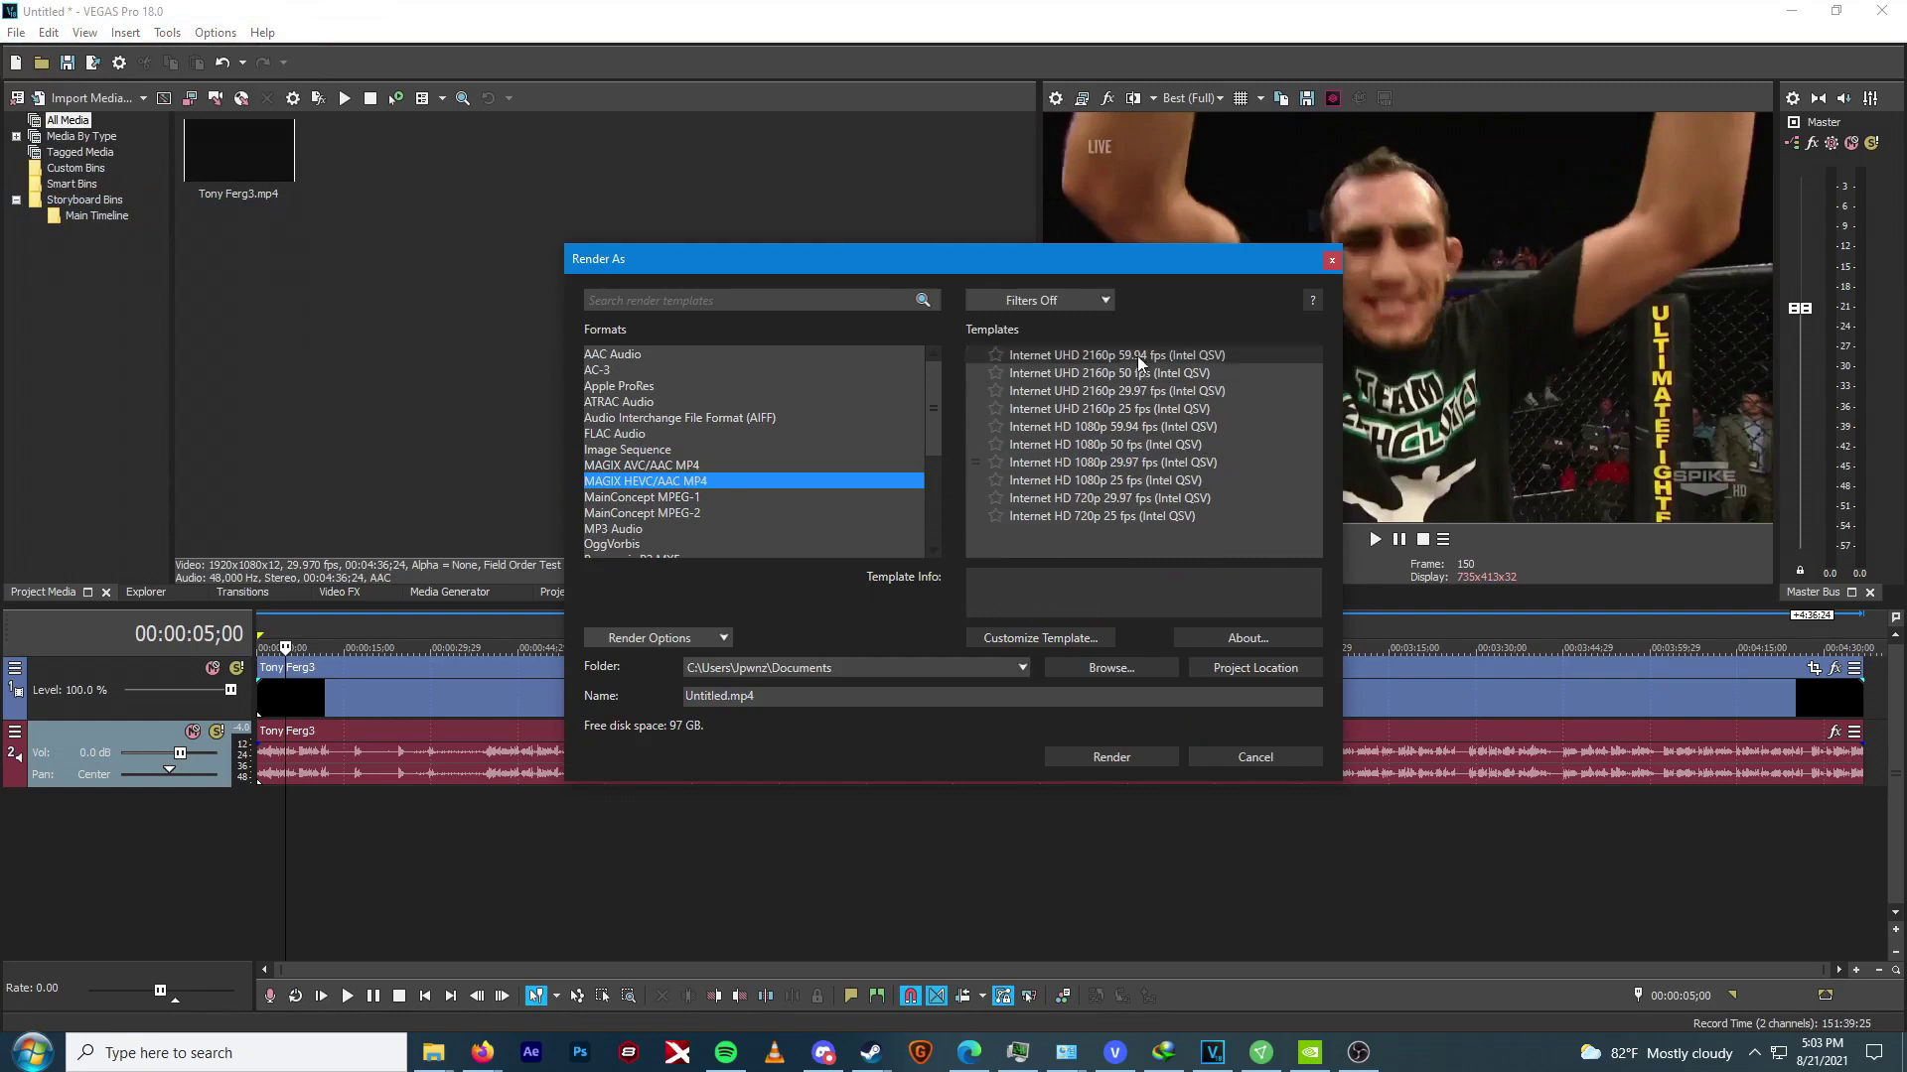
left_click(1188, 444)
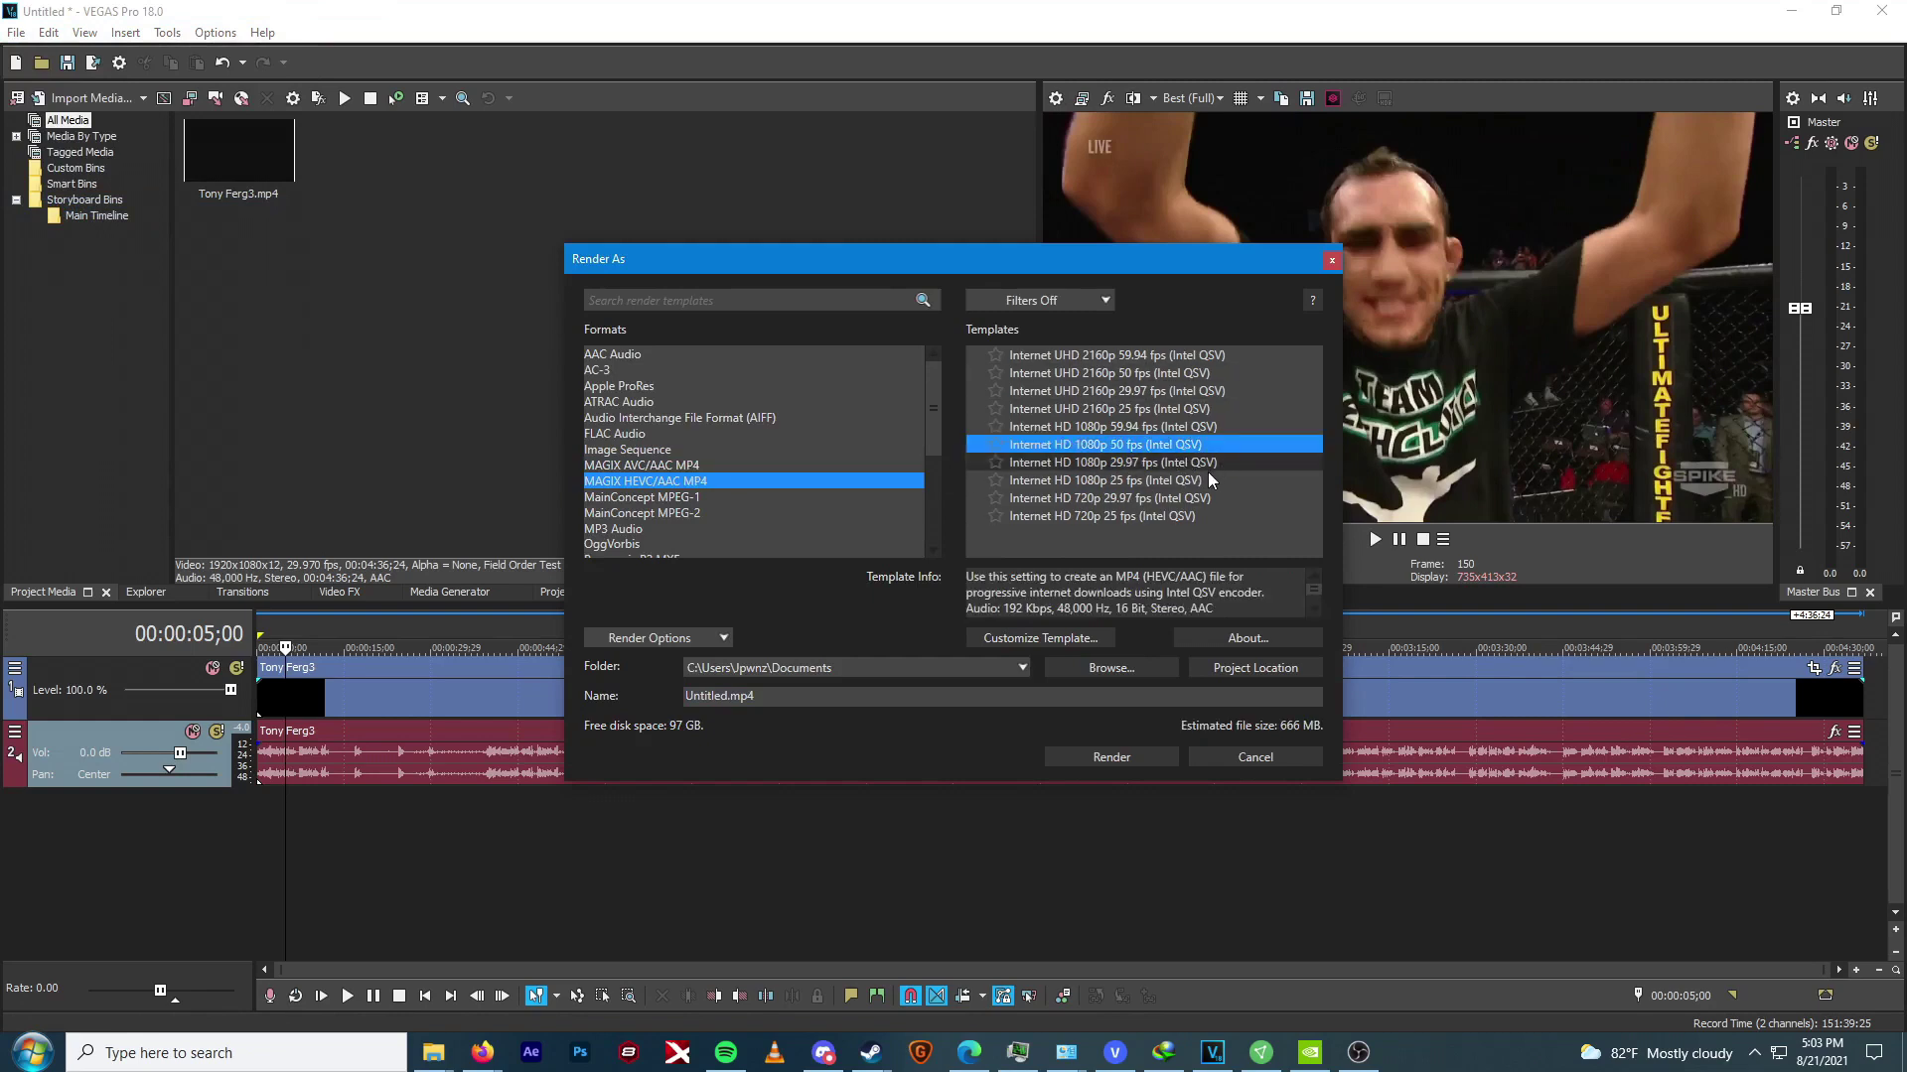
left_click(1175, 392)
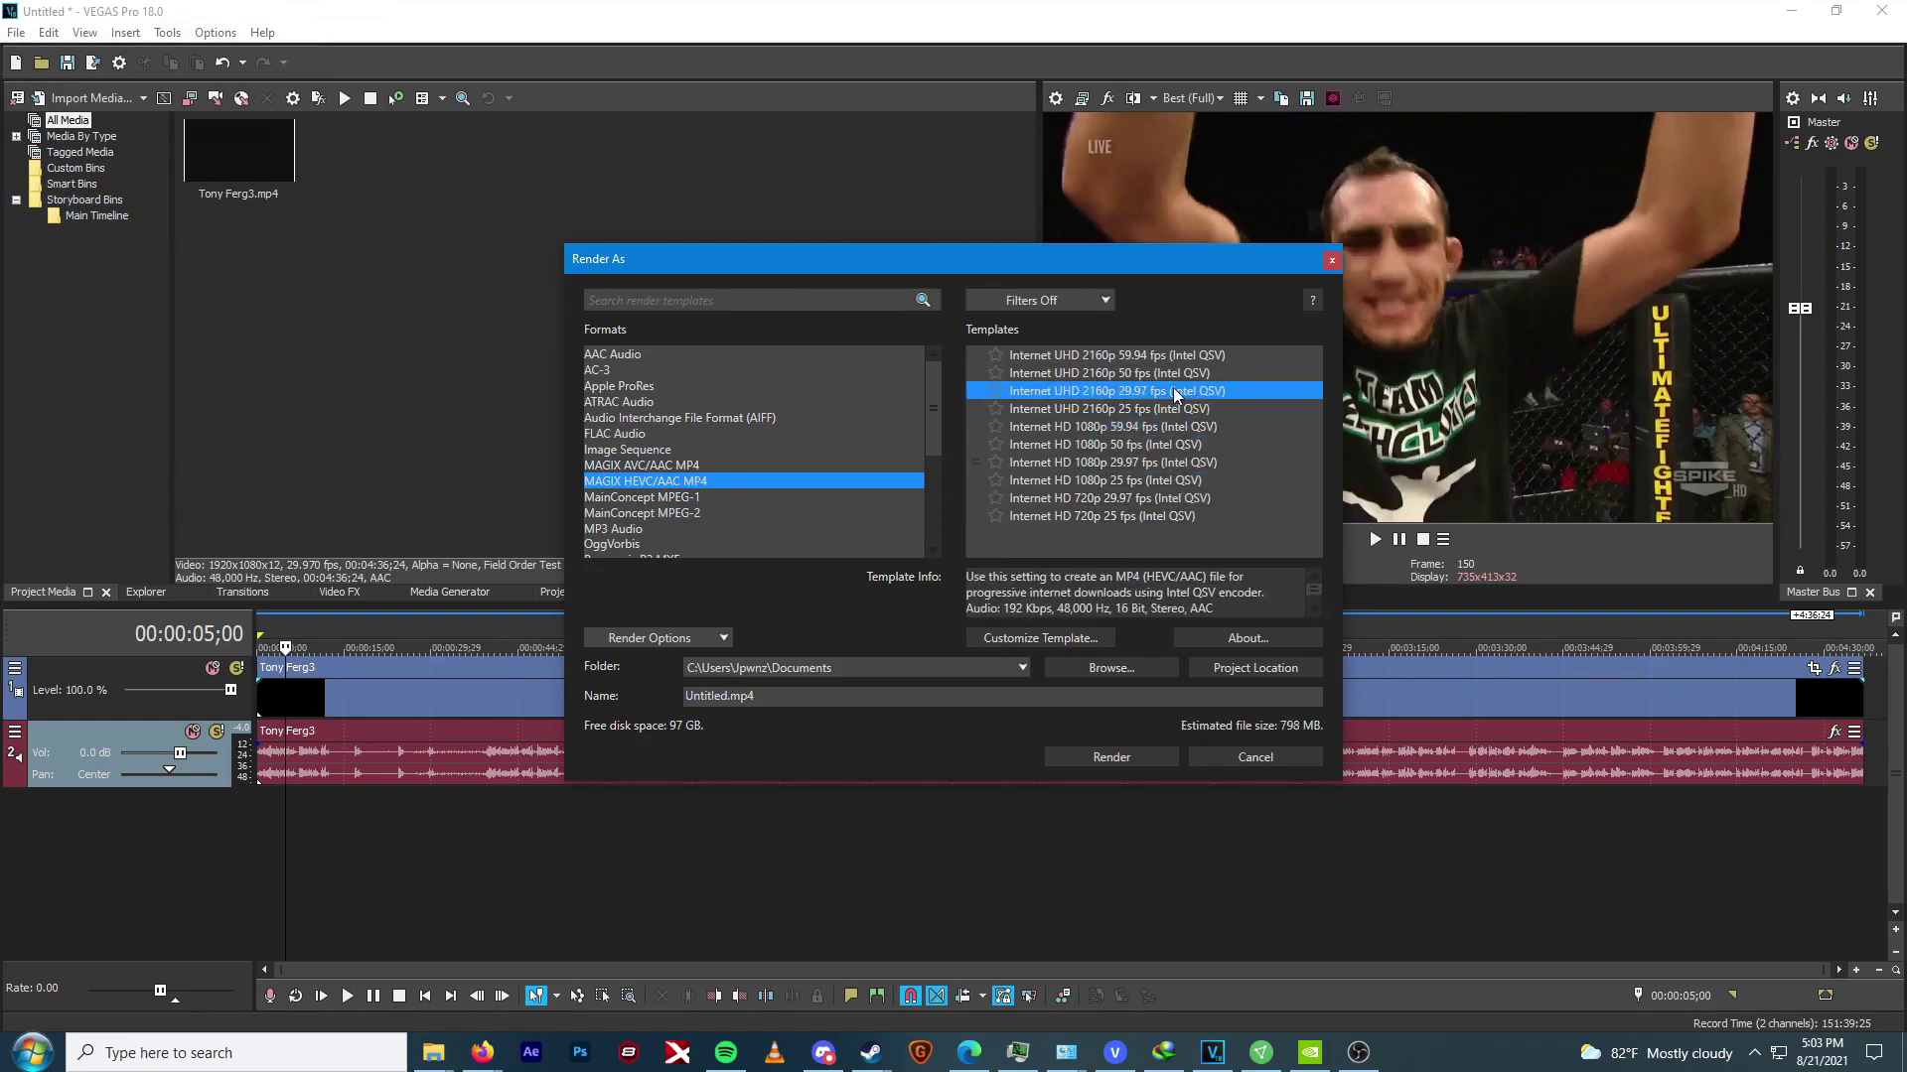
left_click(1180, 426)
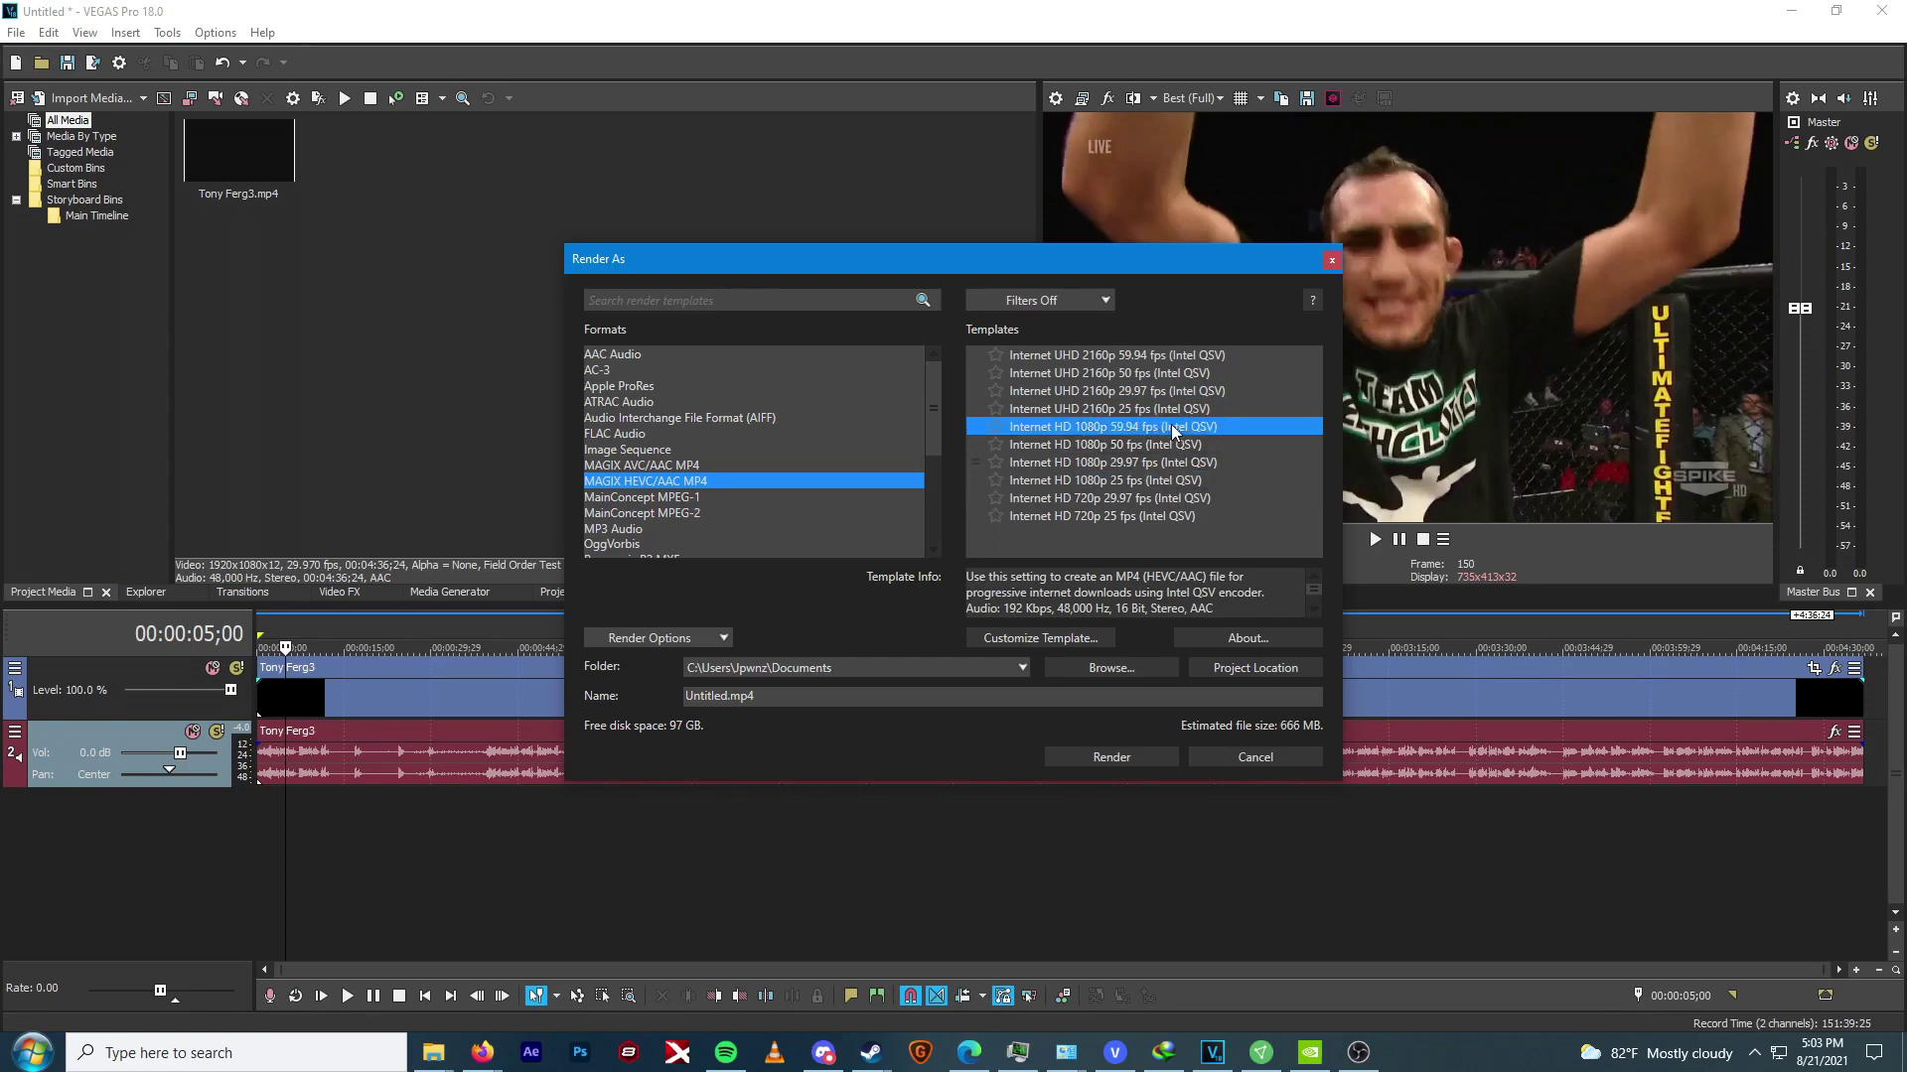
left_click(1175, 409)
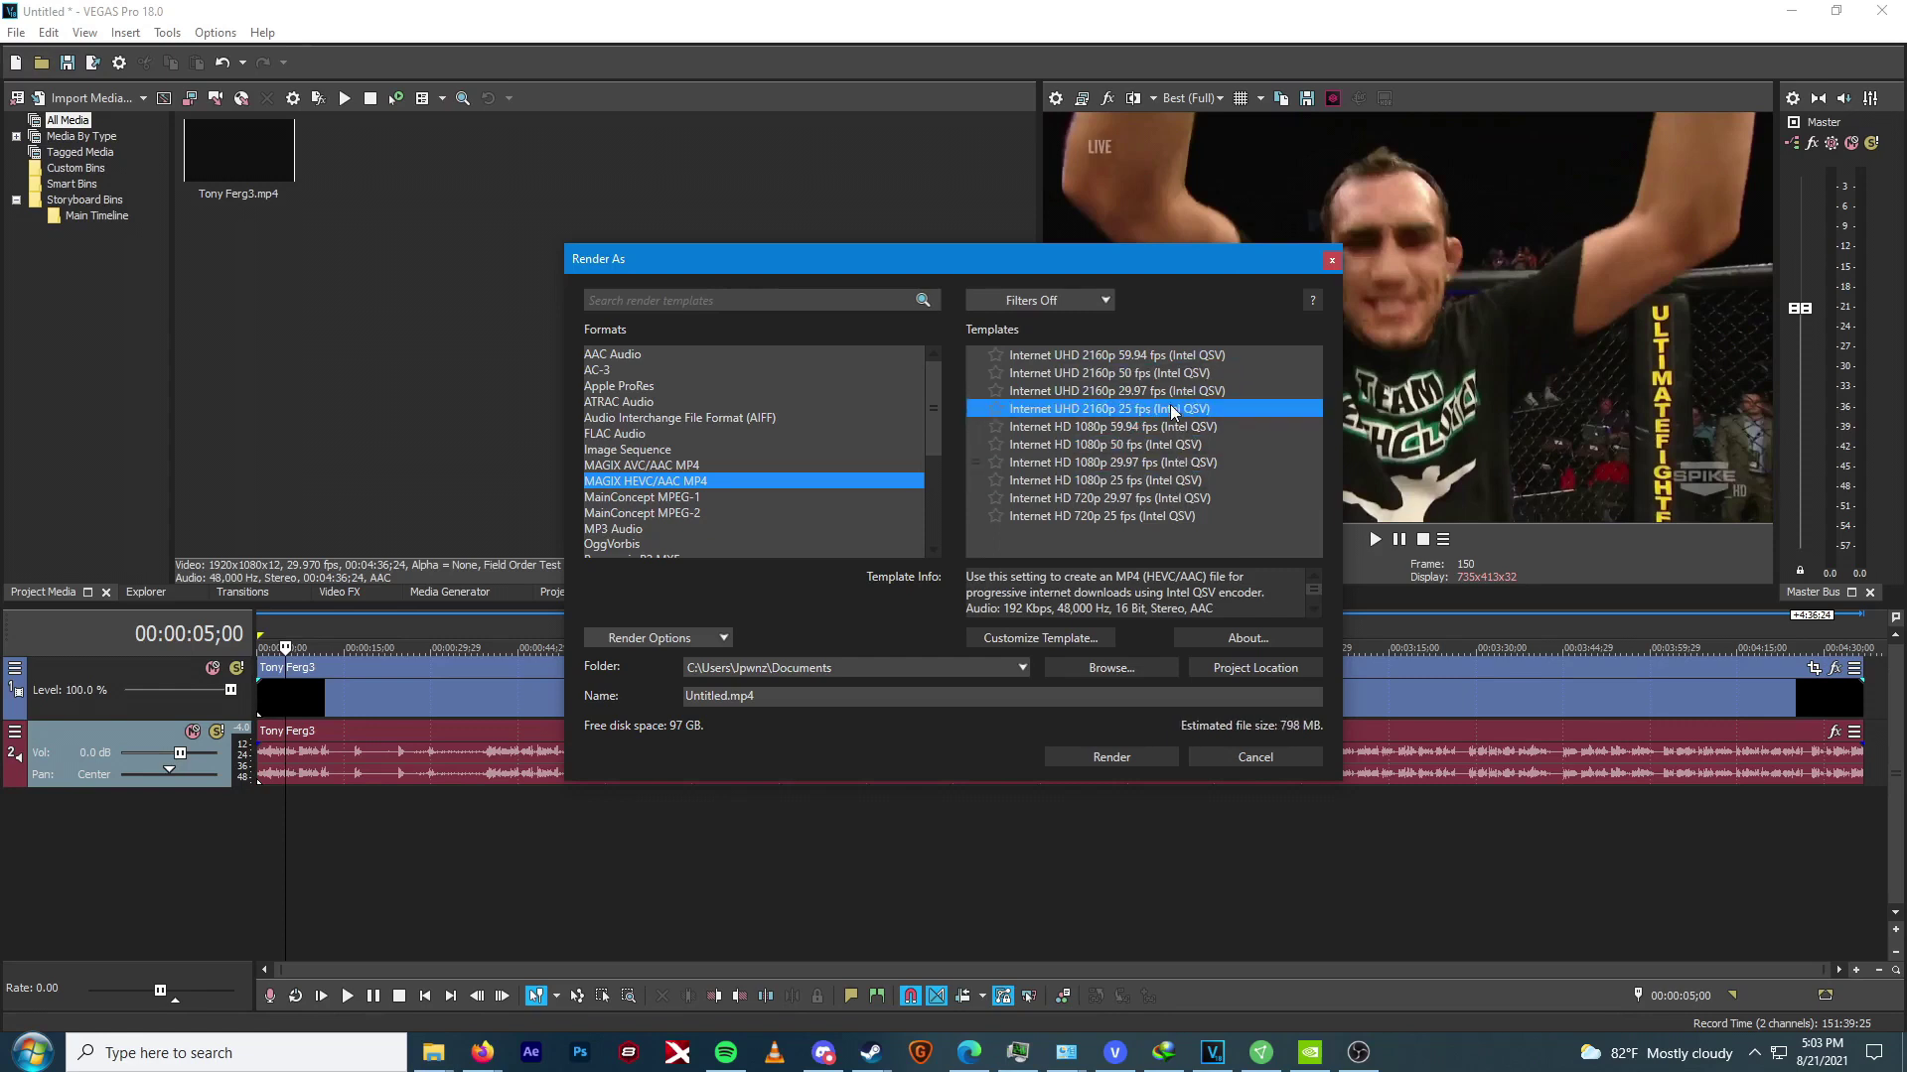
left_click(719, 465)
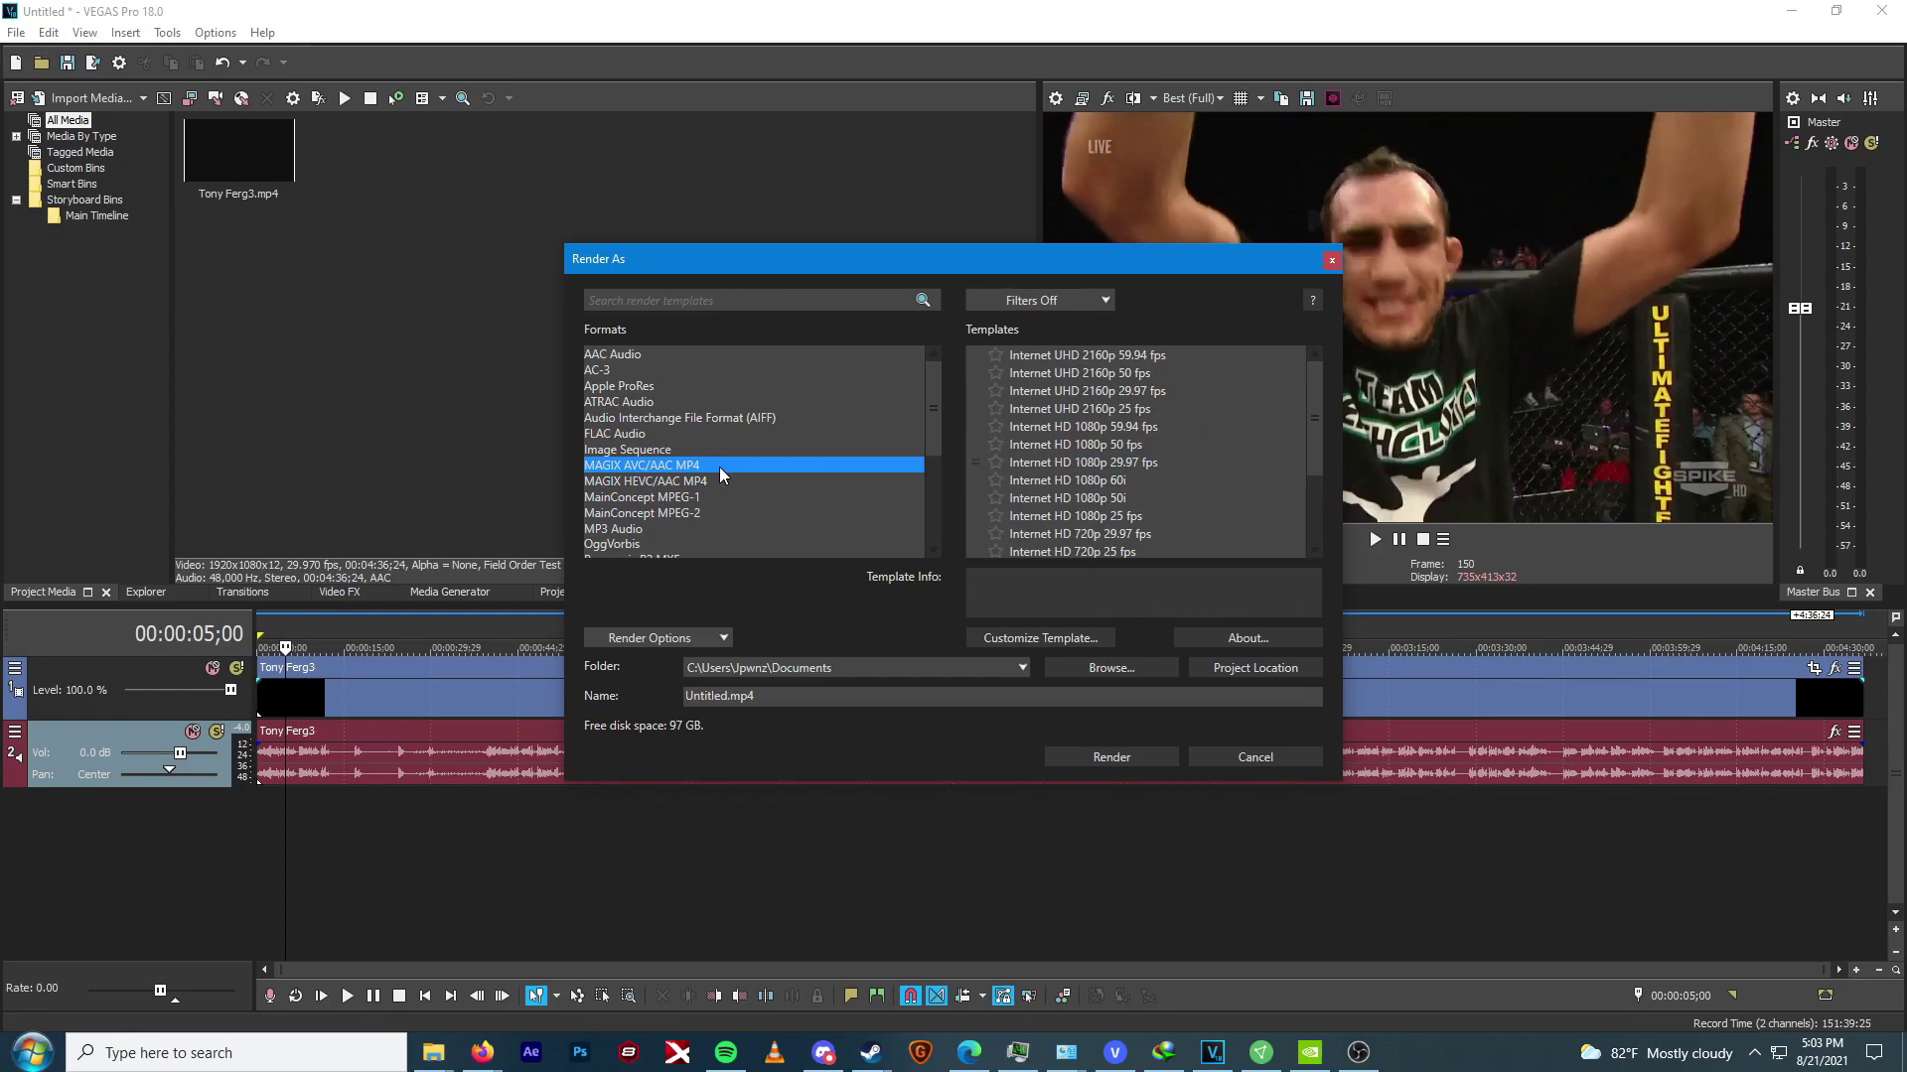
left_click(1331, 261)
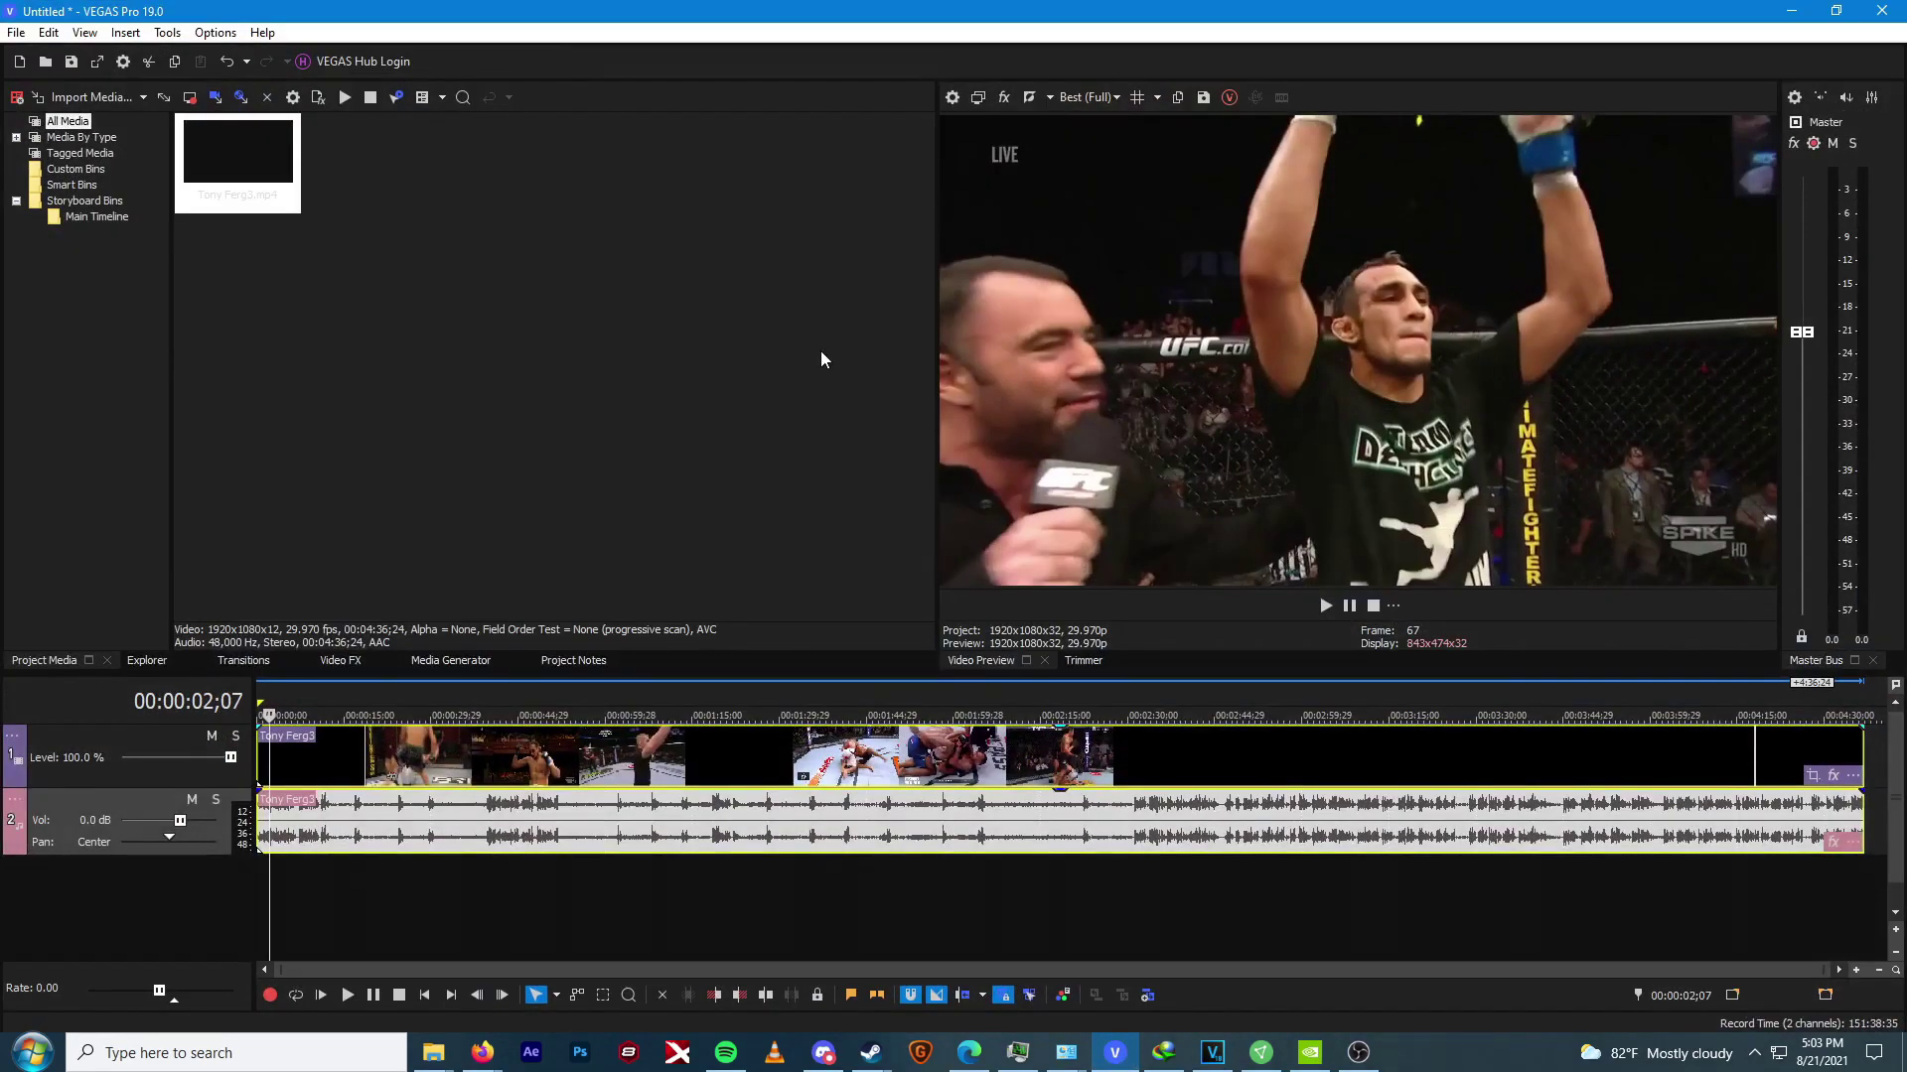
Look over the Video and File I/O preferences, then cancel without changes
left_click(216, 33)
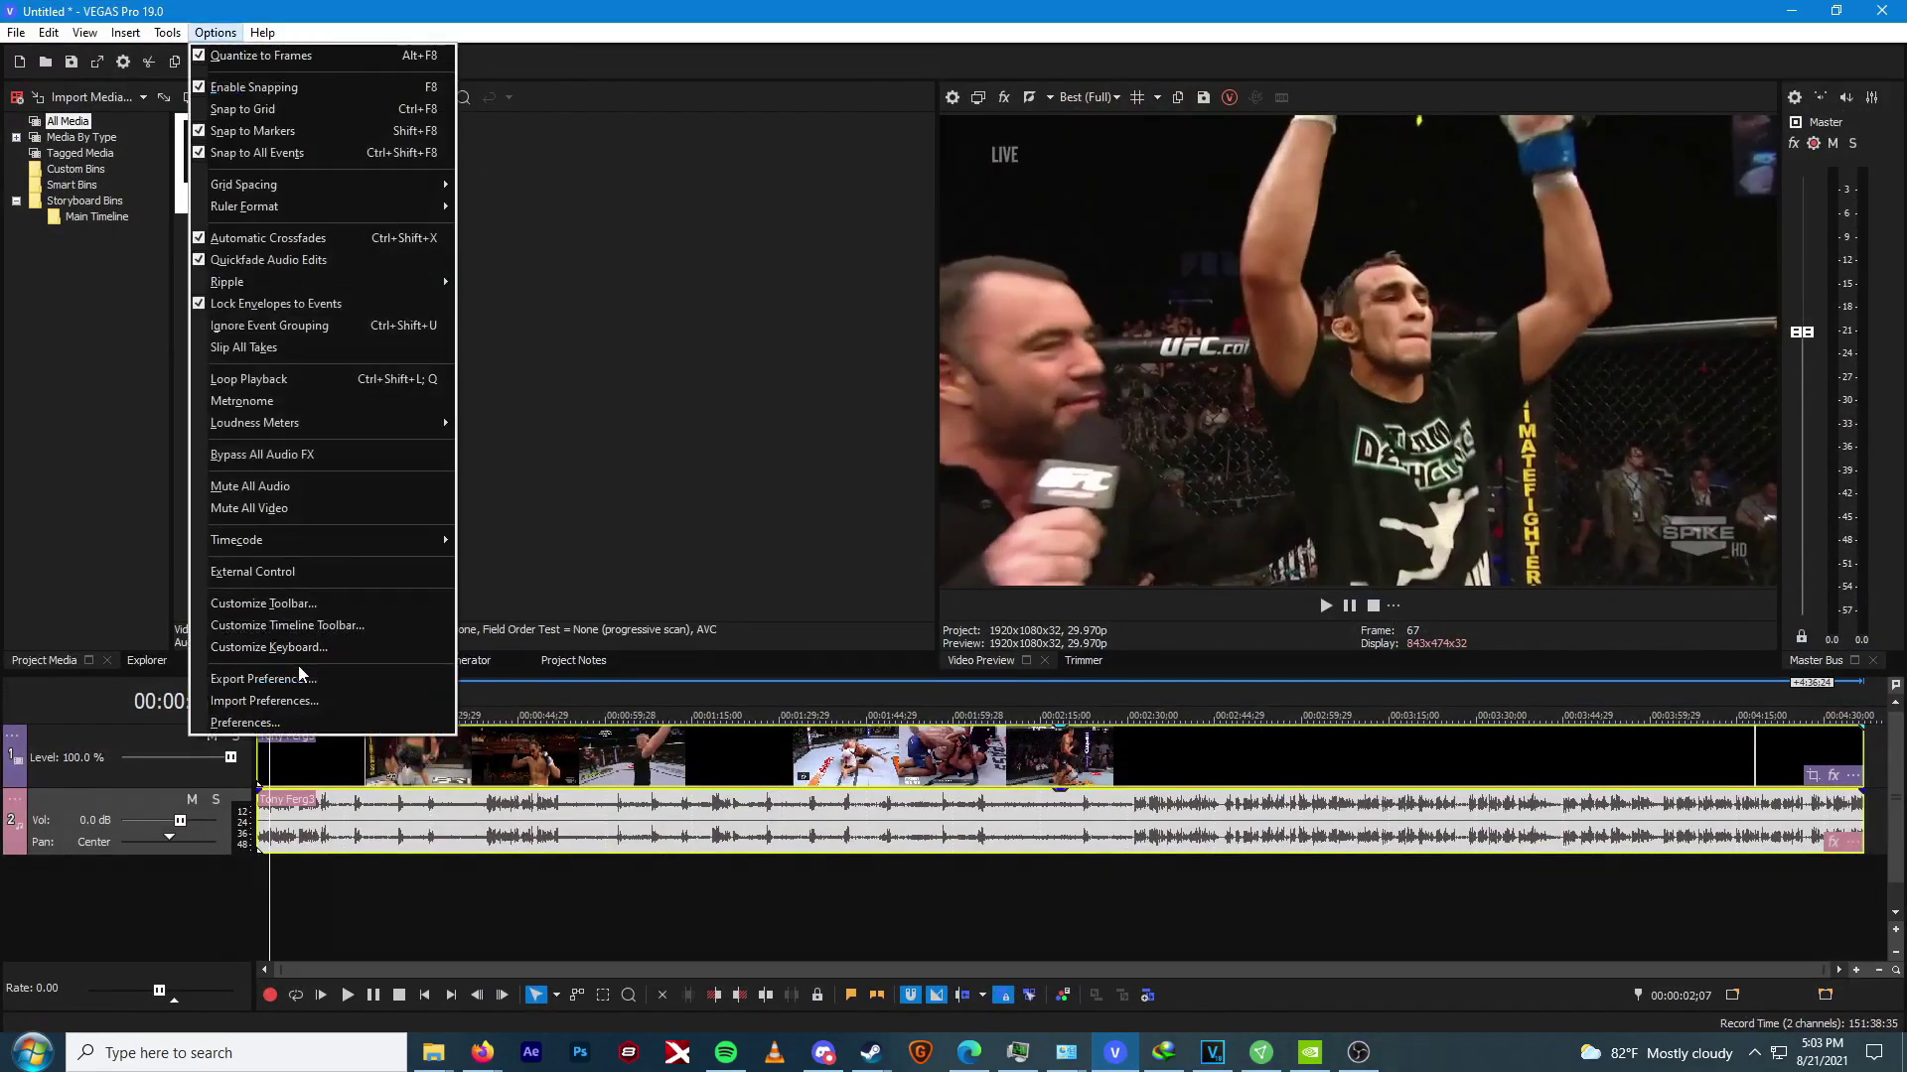
left_click(288, 722)
left_click(823, 197)
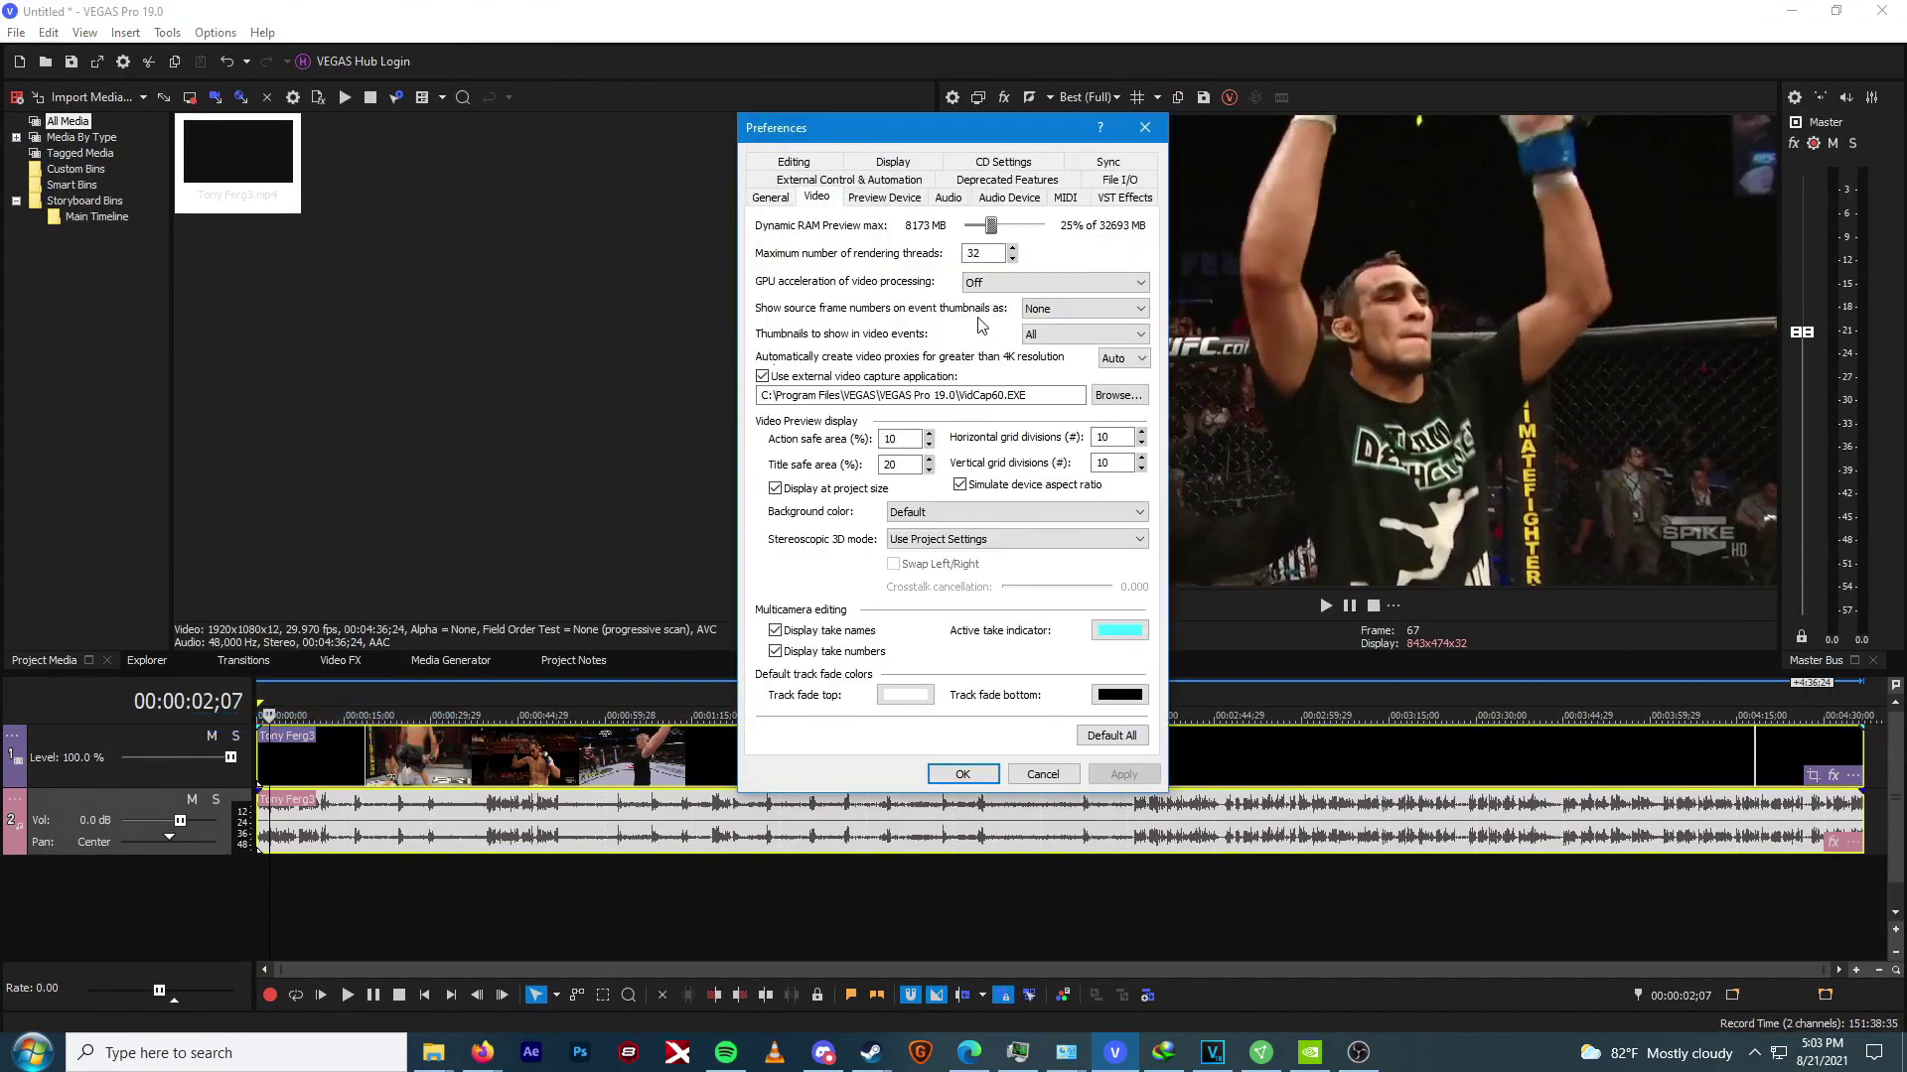
left_click(1135, 182)
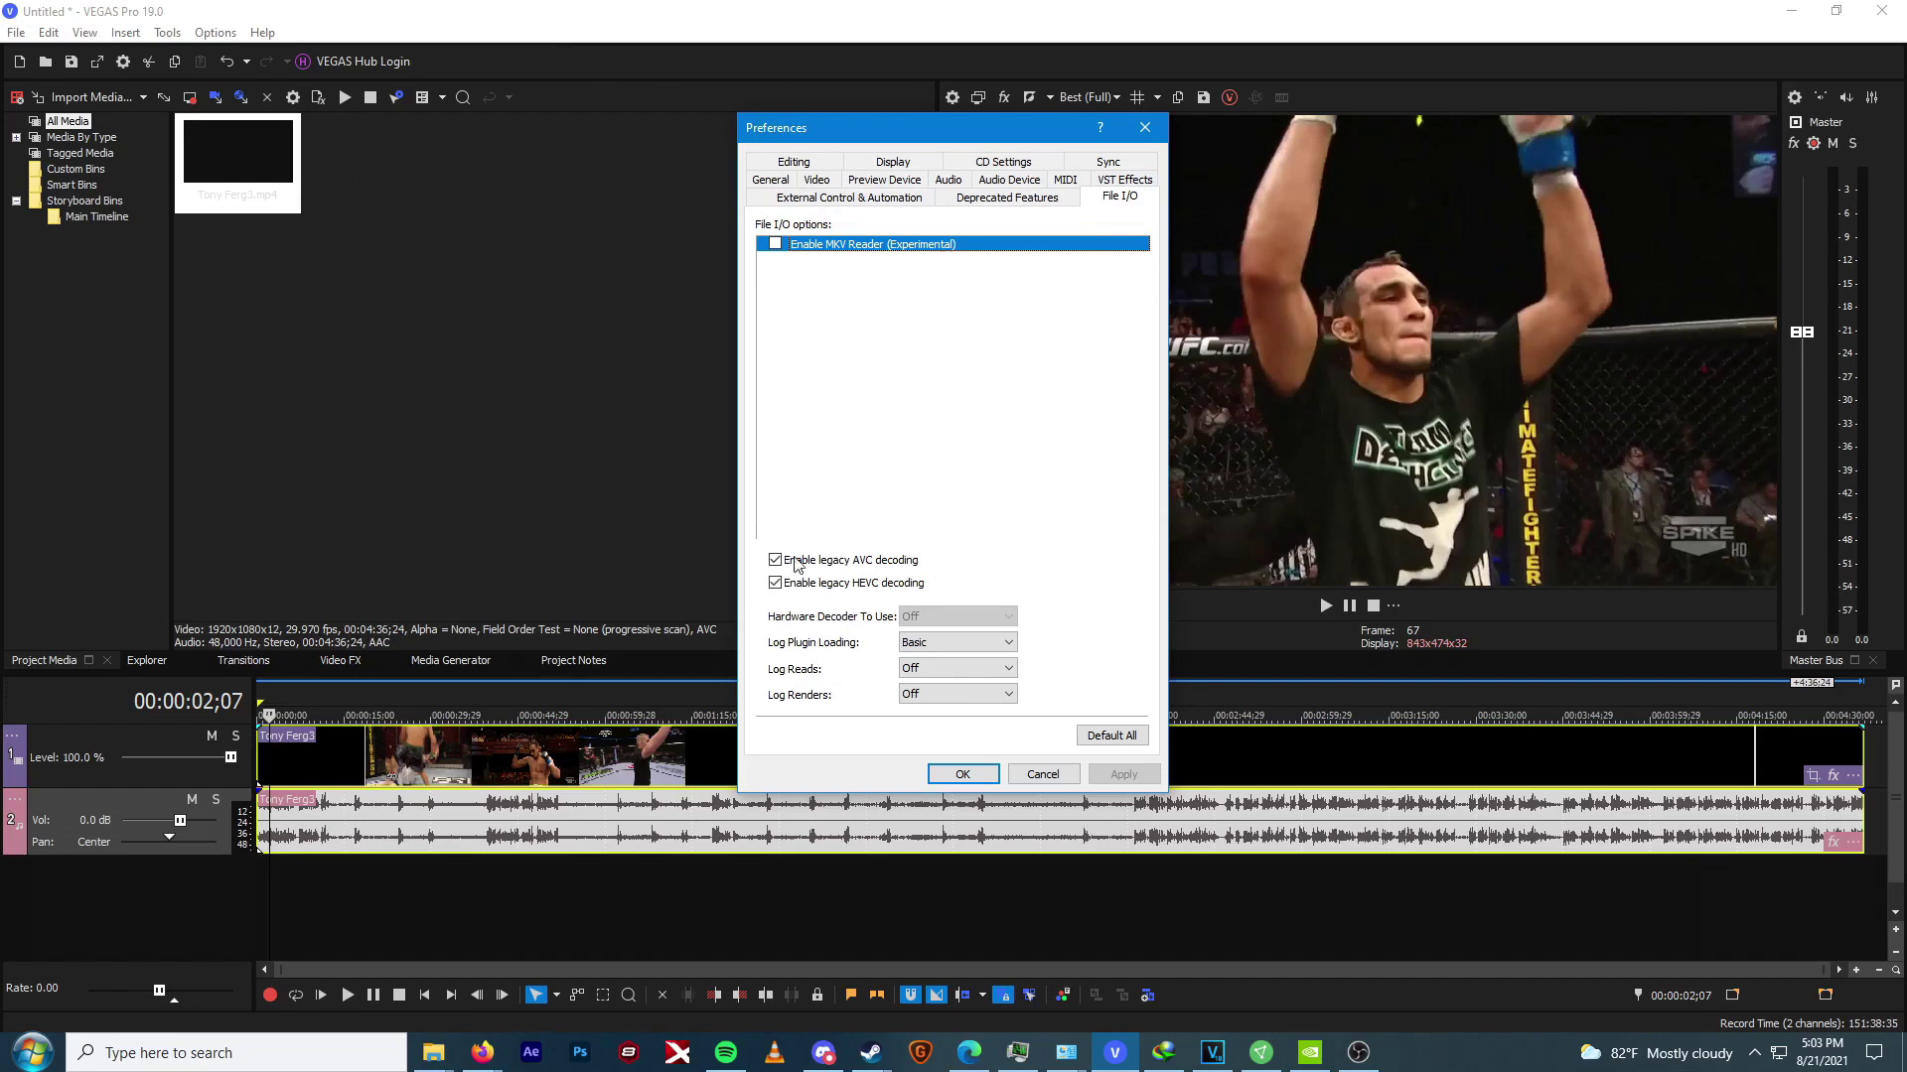
left_click(1043, 774)
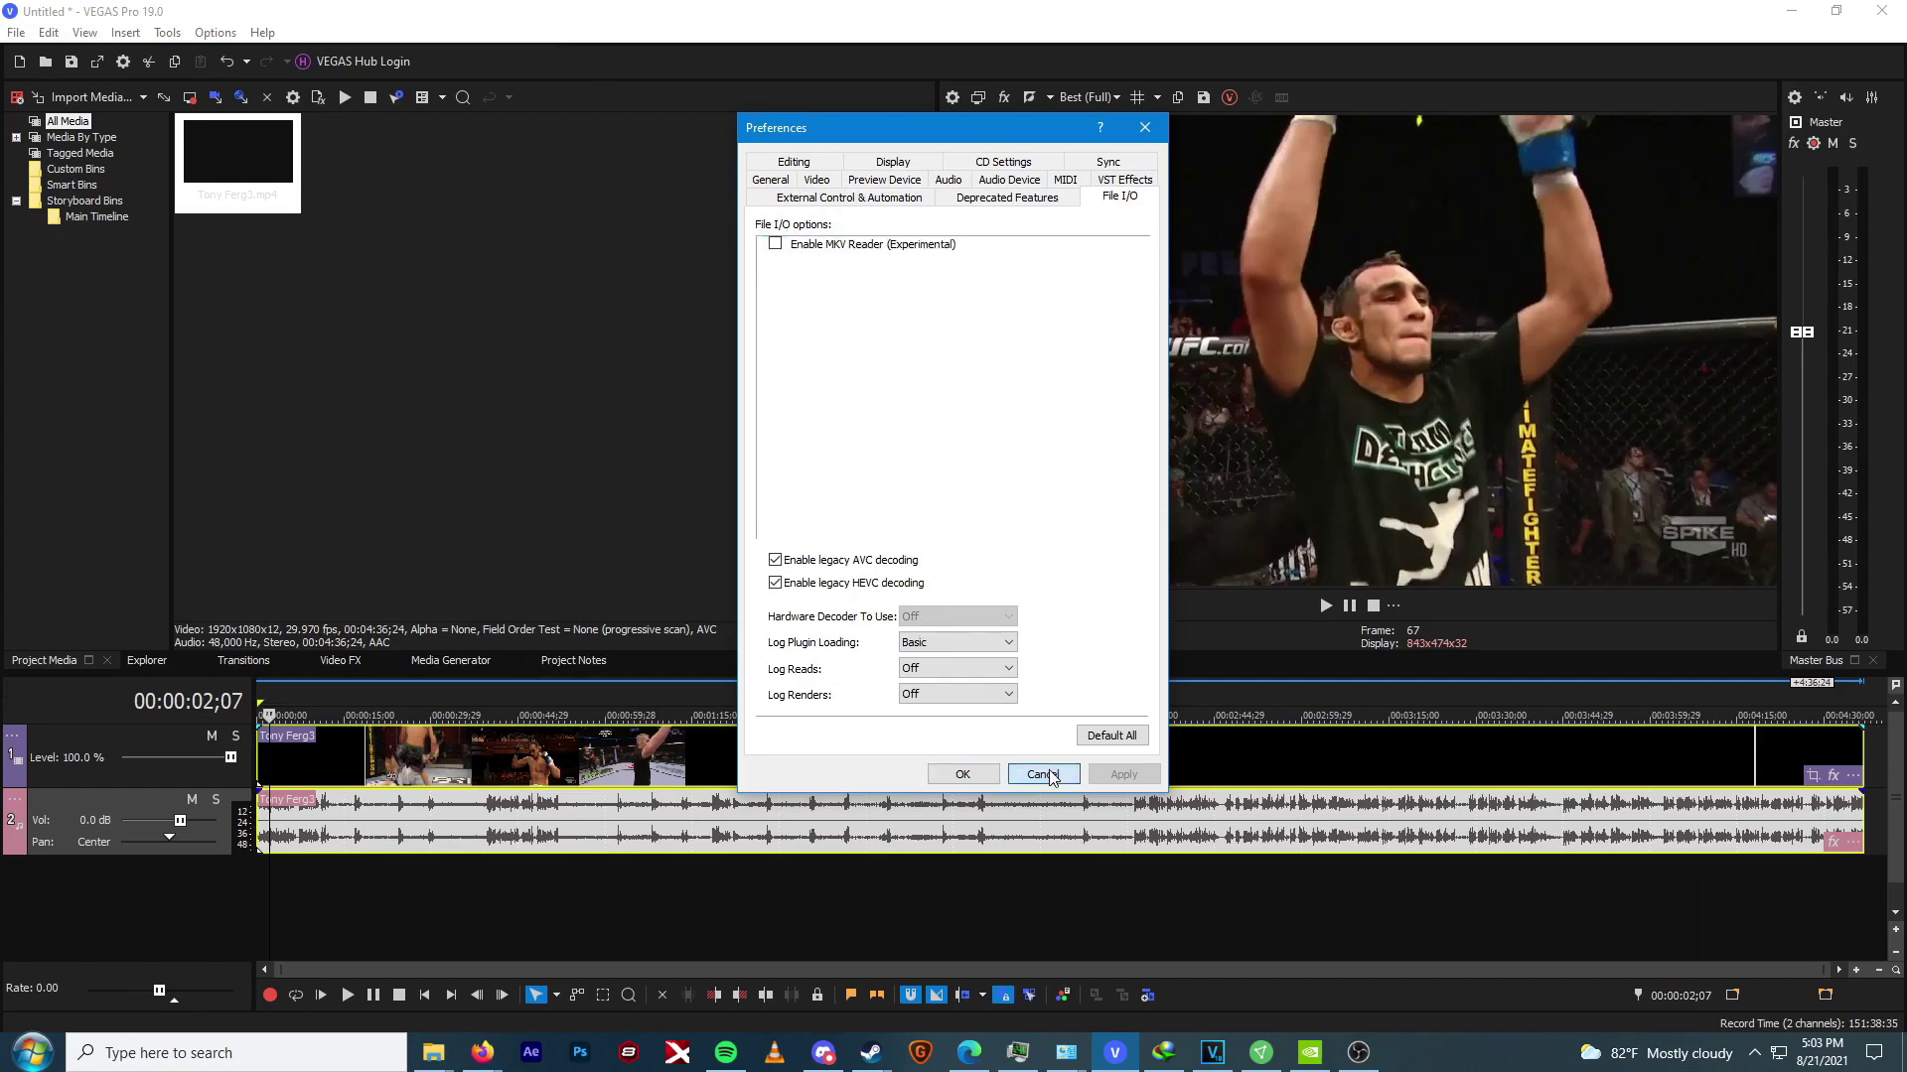
Review the MAGIX HEVC/AAC and AVC/AAC MP4 render templates, then close Render As unrendered
left_click(16, 32)
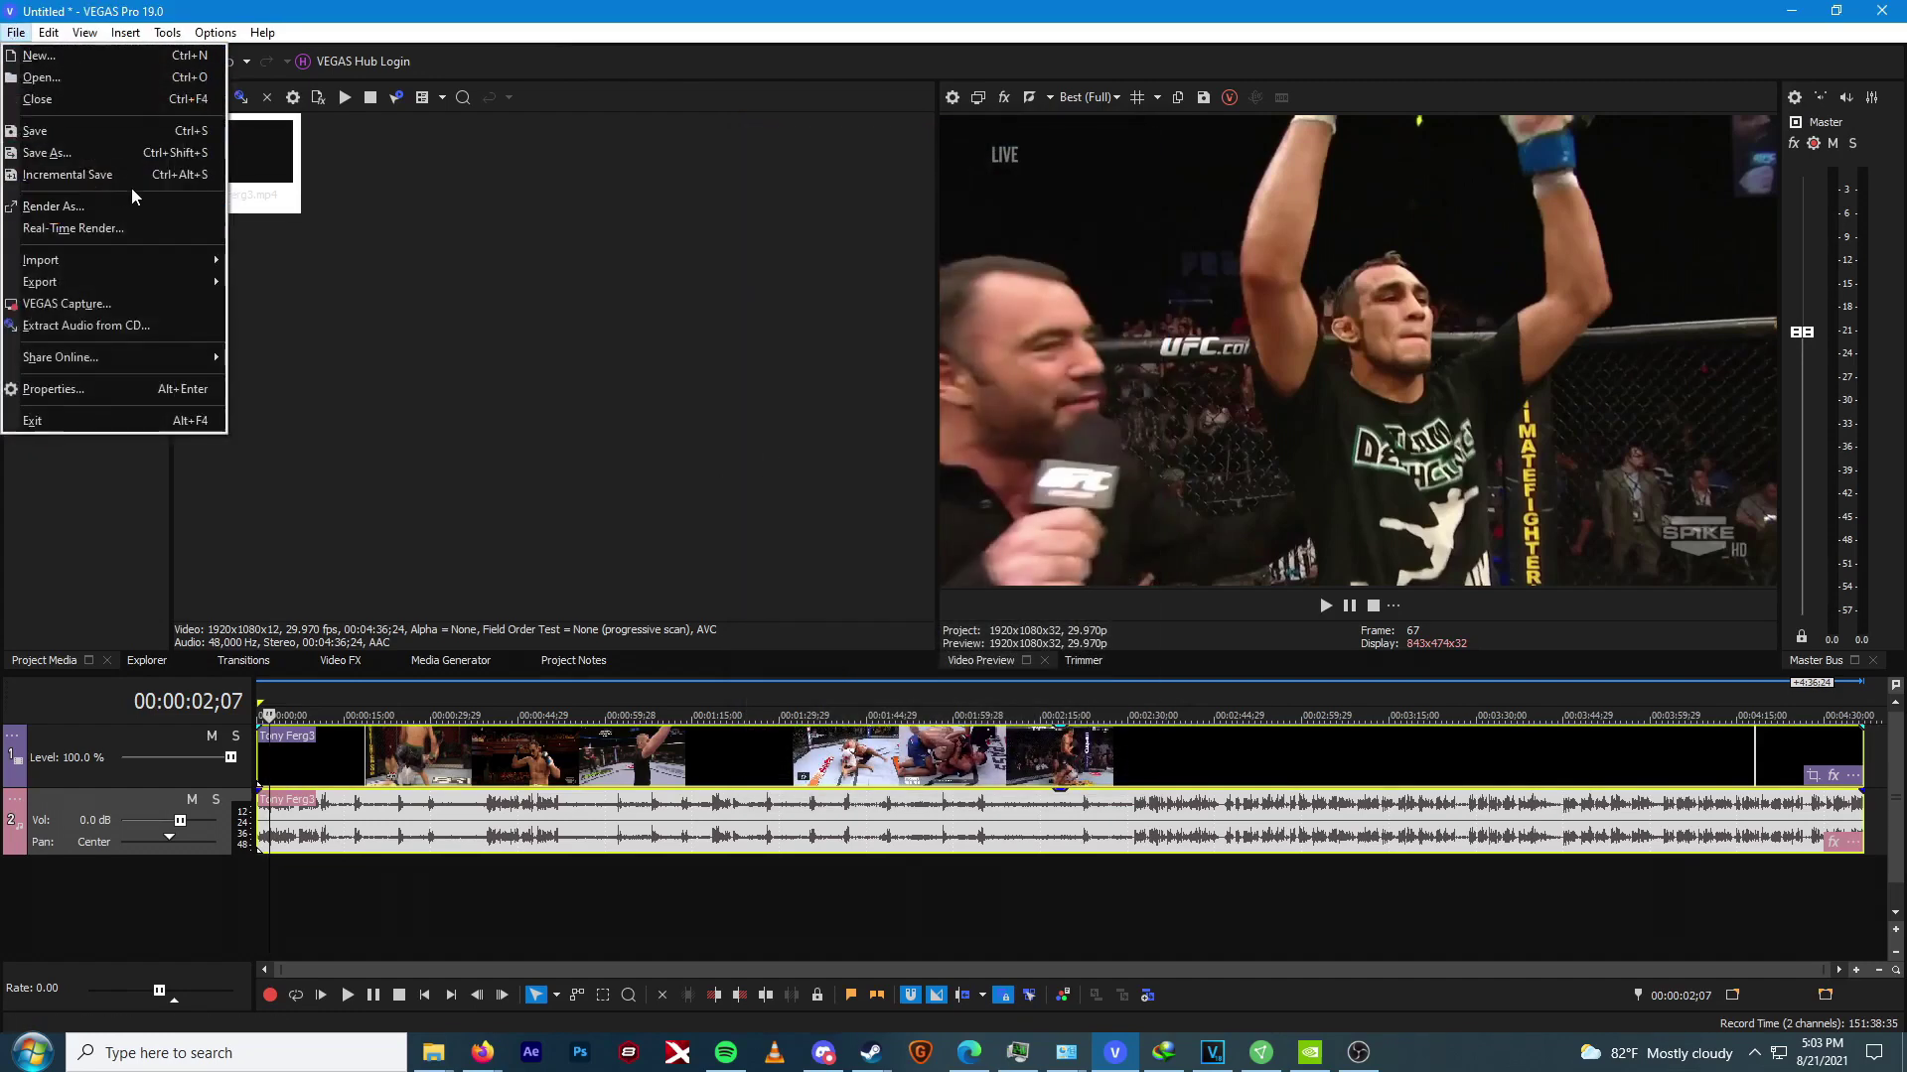
left_click(69, 203)
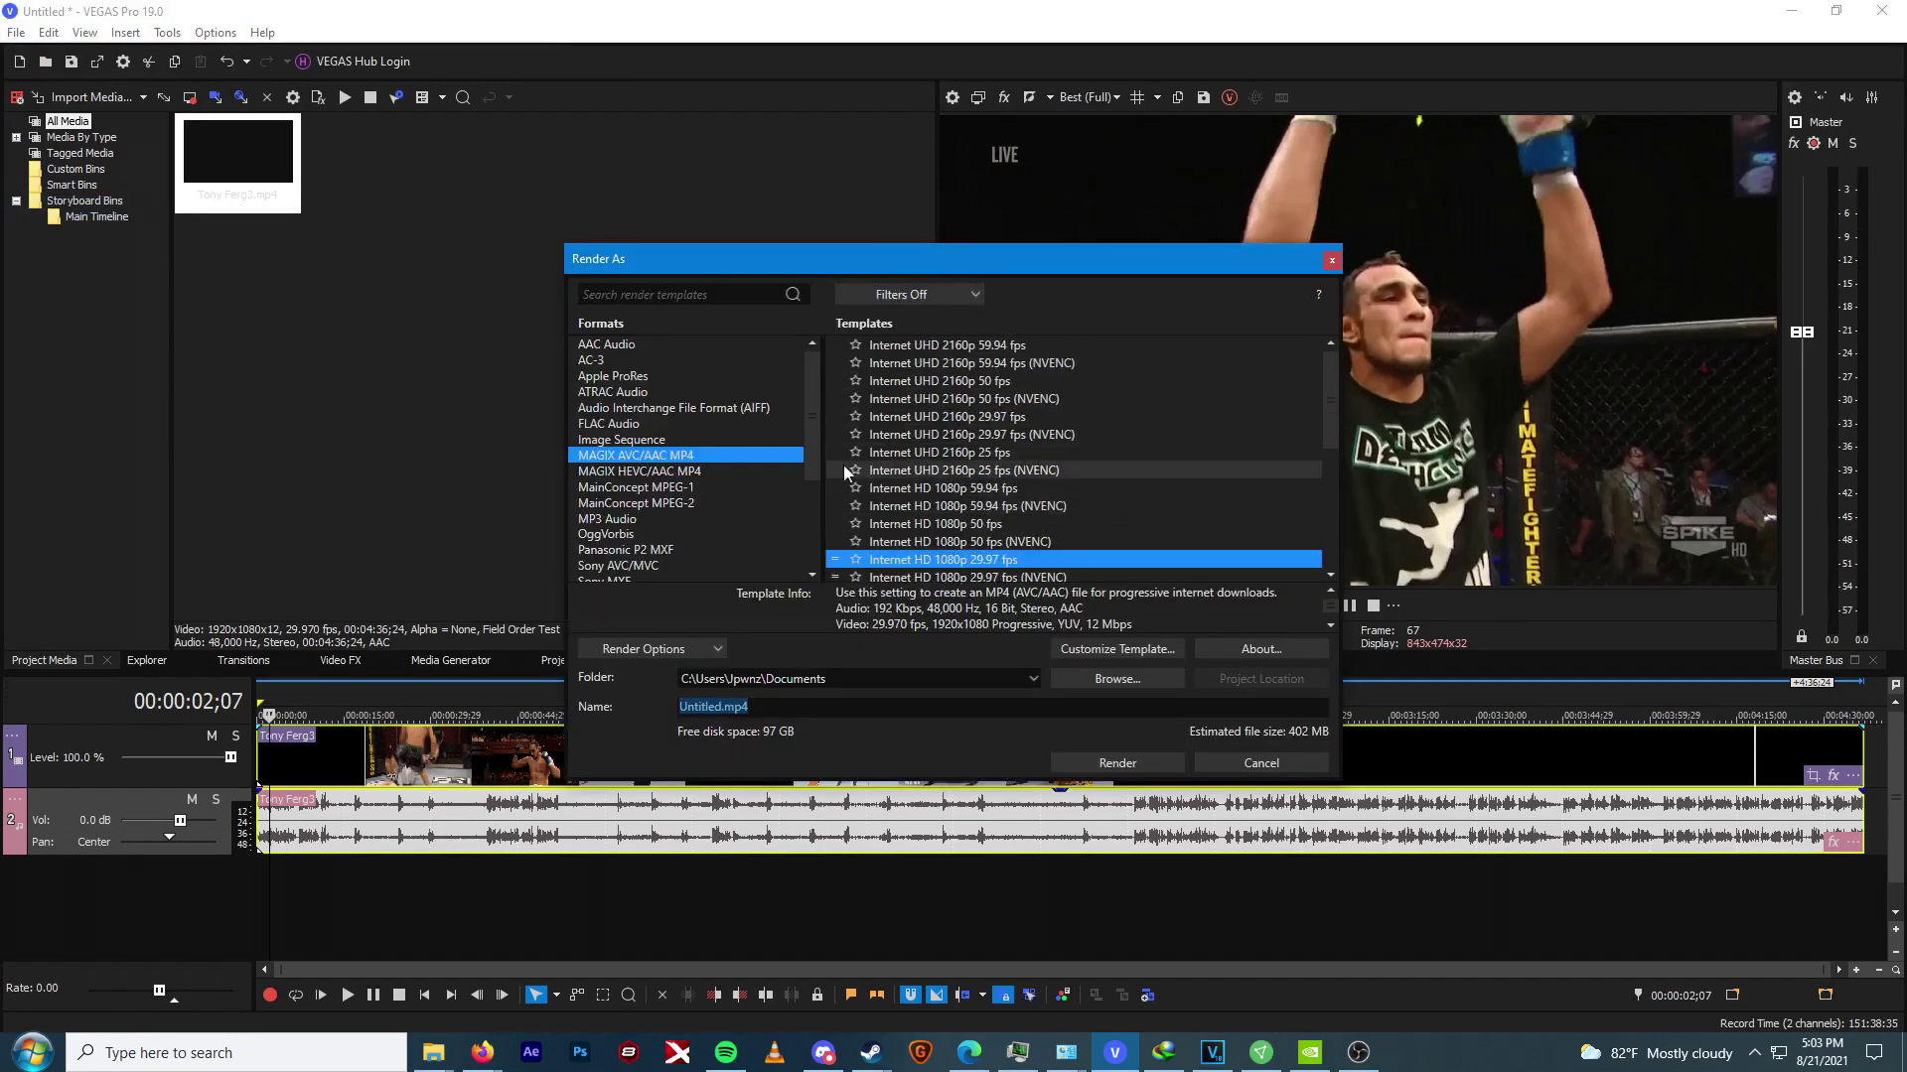
left_click(703, 474)
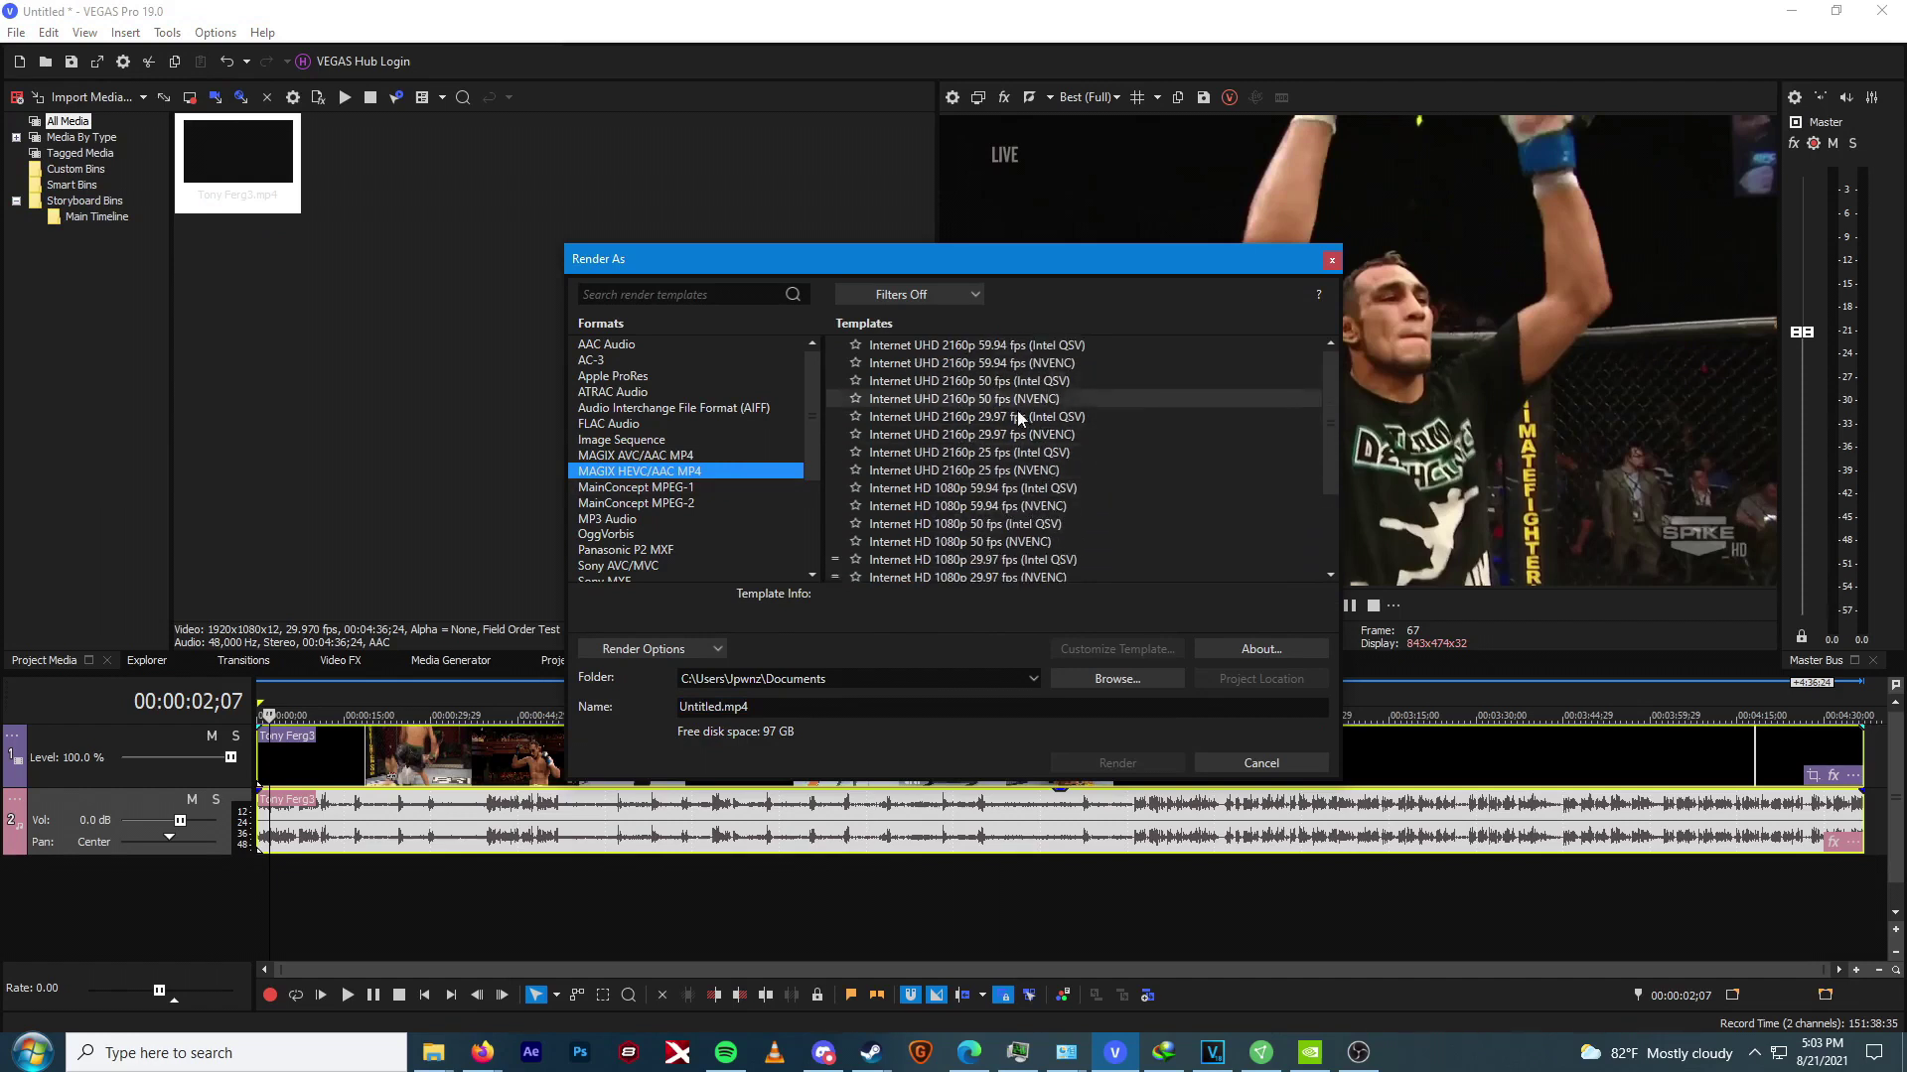
left_click(781, 456)
scroll(1092, 485, "down", 3)
left_click(1332, 259)
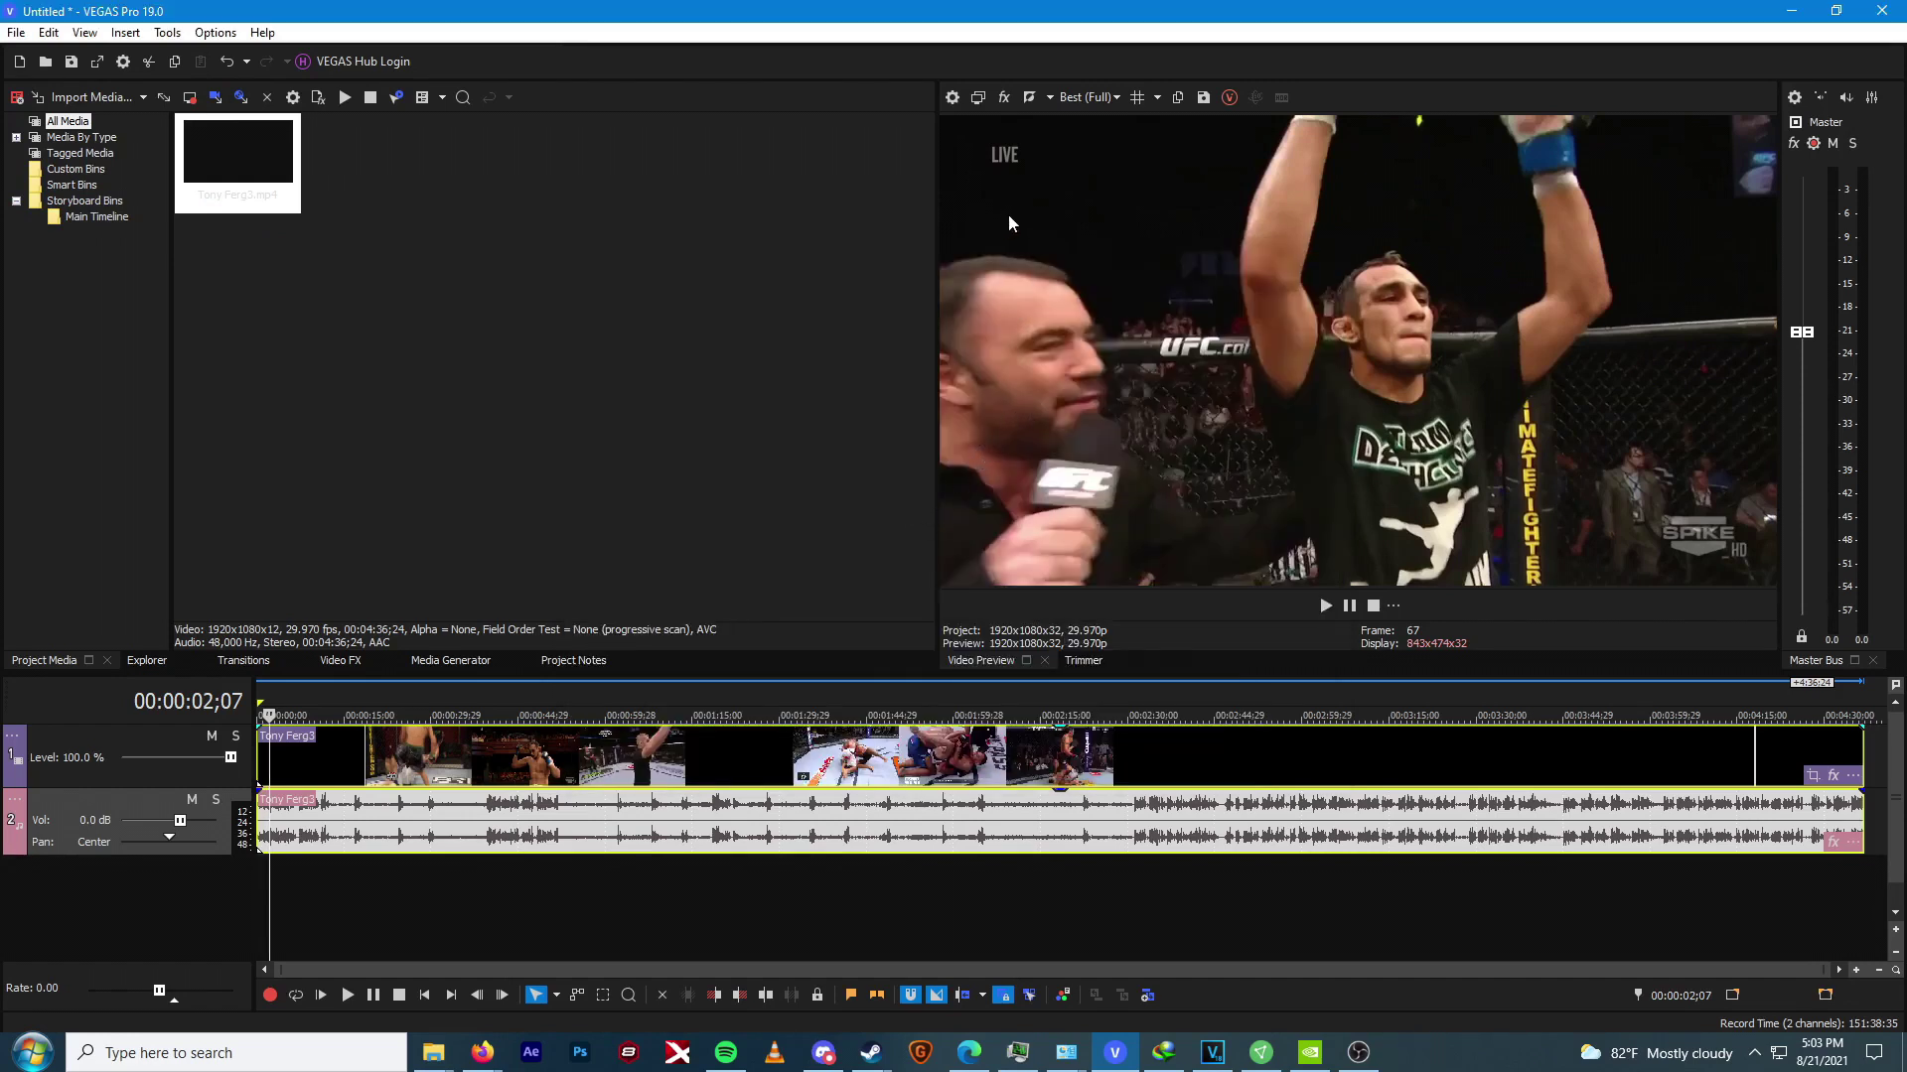
Start and stop a test playback of the fight footage preview
left_click(1325, 606)
left_click(308, 709)
left_click(1333, 605)
Turn on Video Preview on External Monitor, play and scrub ahead, then pause near 18 seconds
left_click(978, 96)
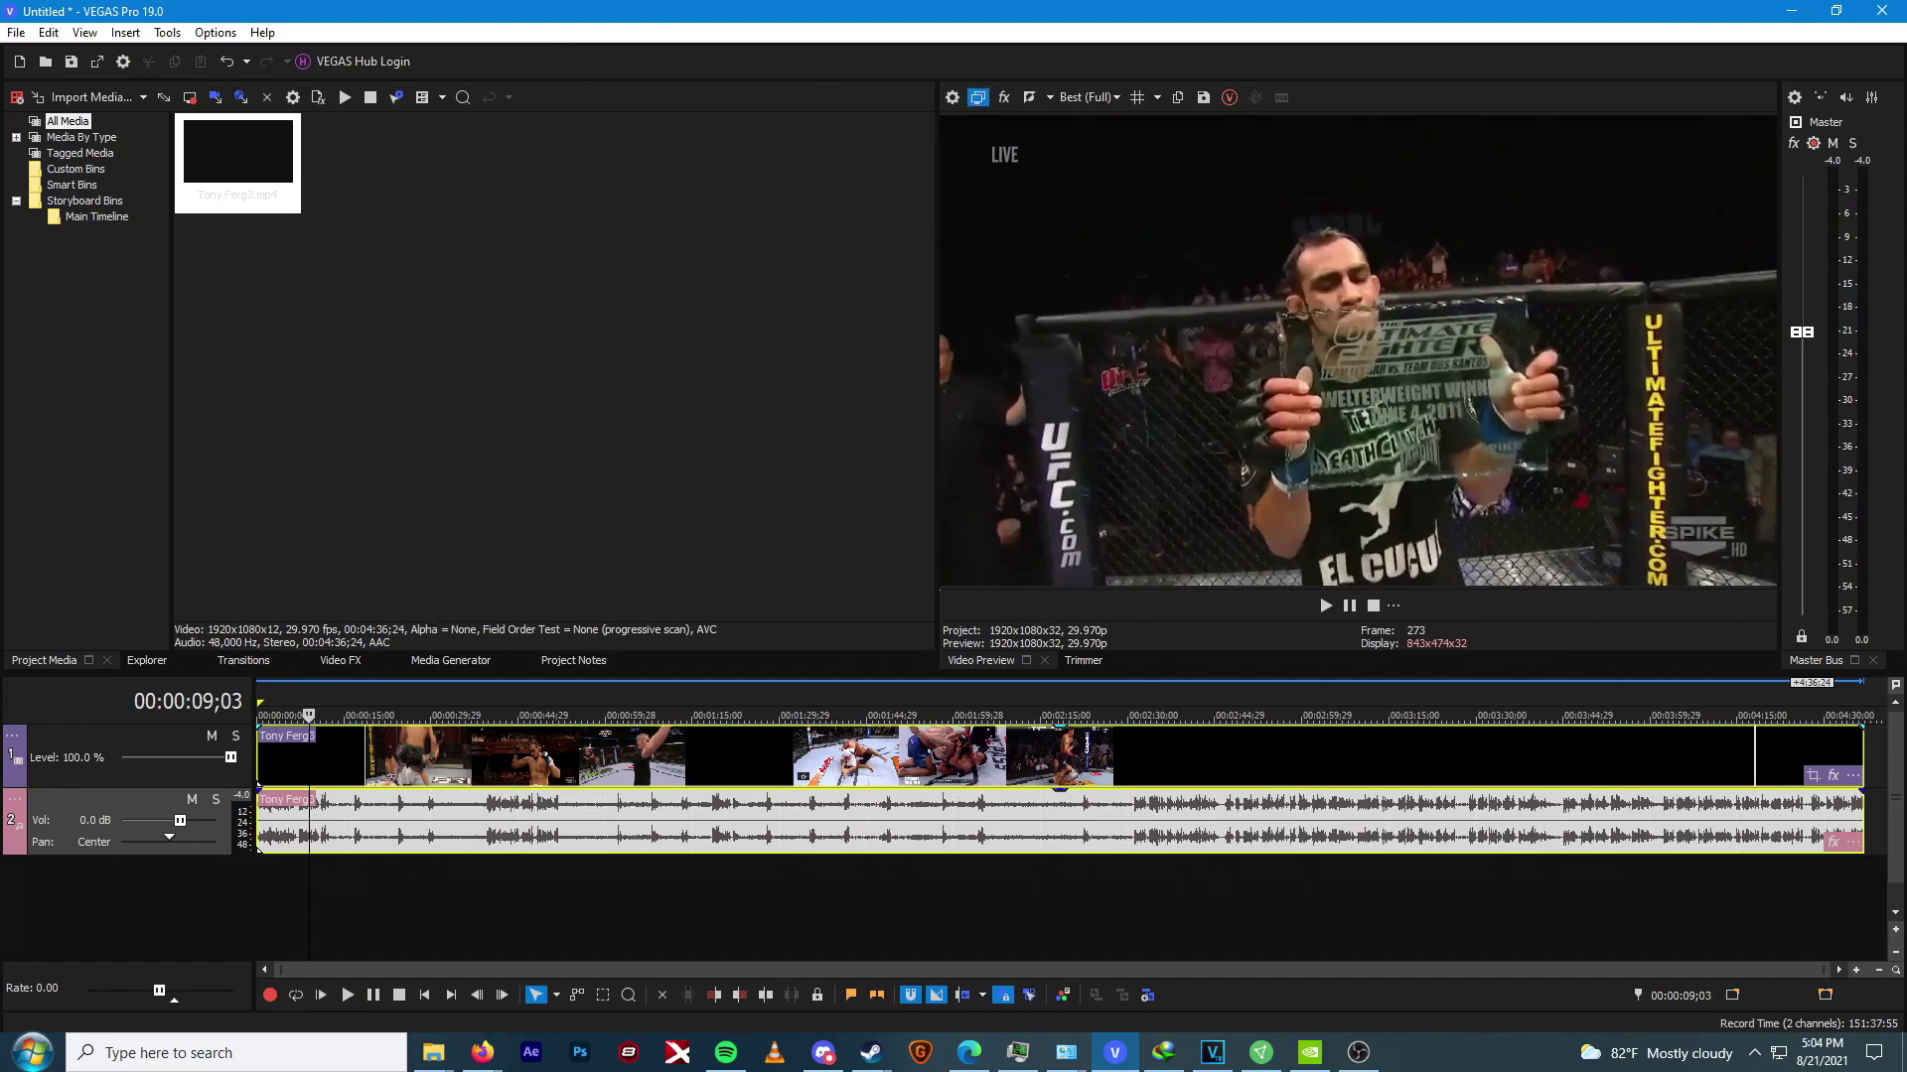
left_click(1325, 605)
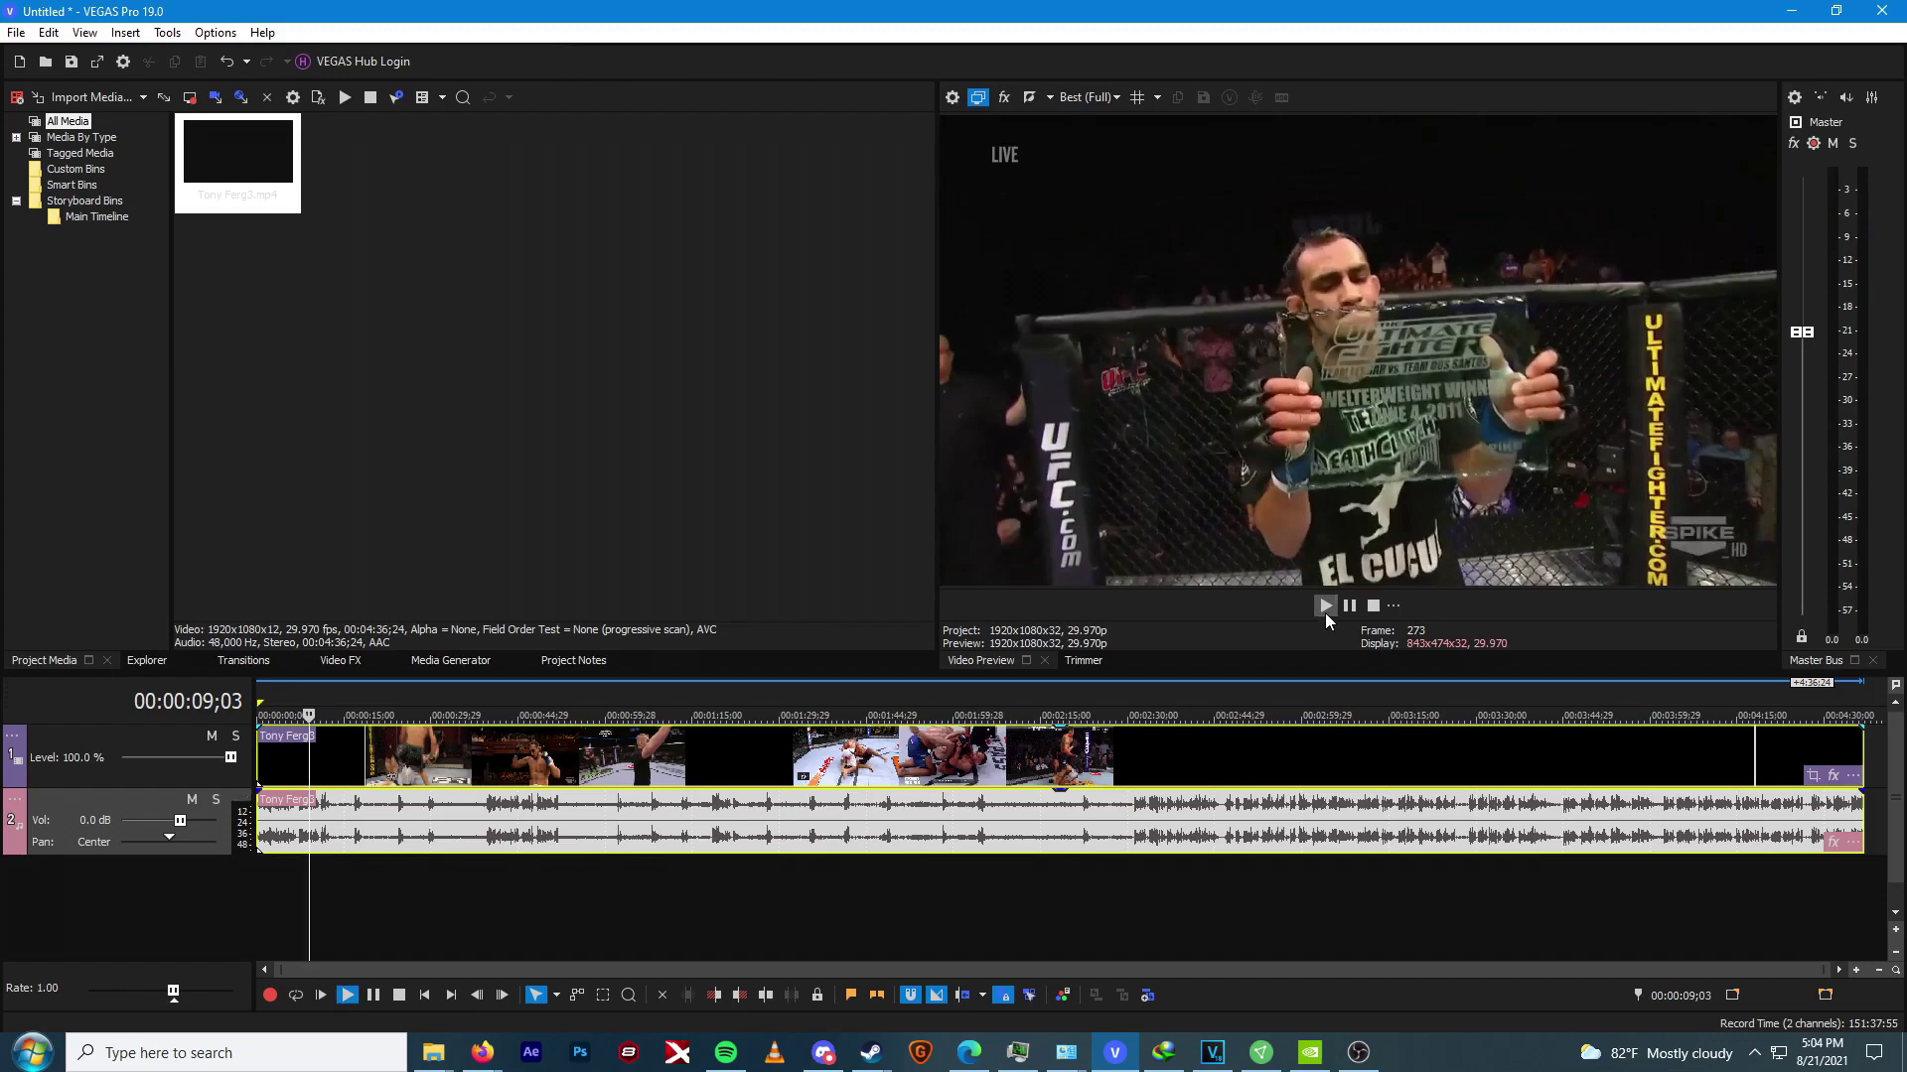
mouse_move(357, 713)
left_mouse_down()
mouse_move(473, 700)
mouse_move(363, 700)
left_mouse_up()
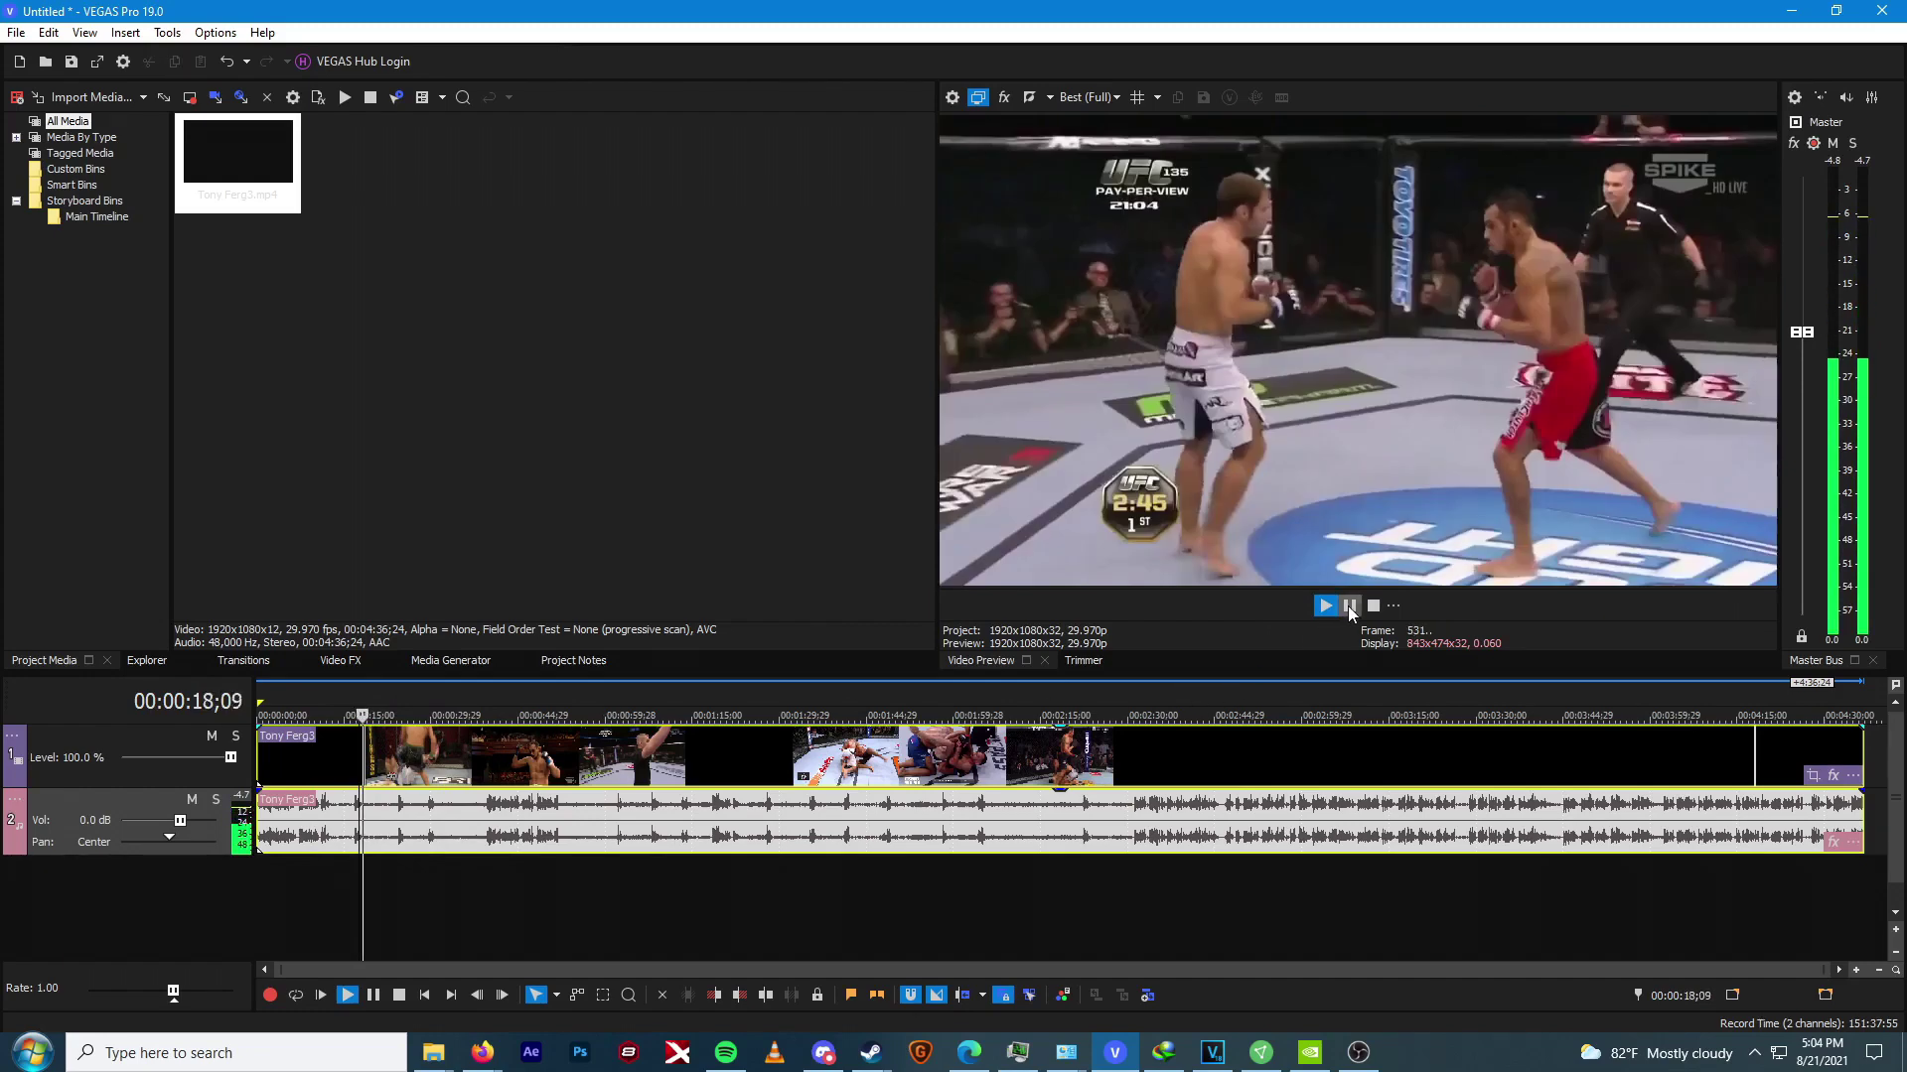
left_click(1349, 606)
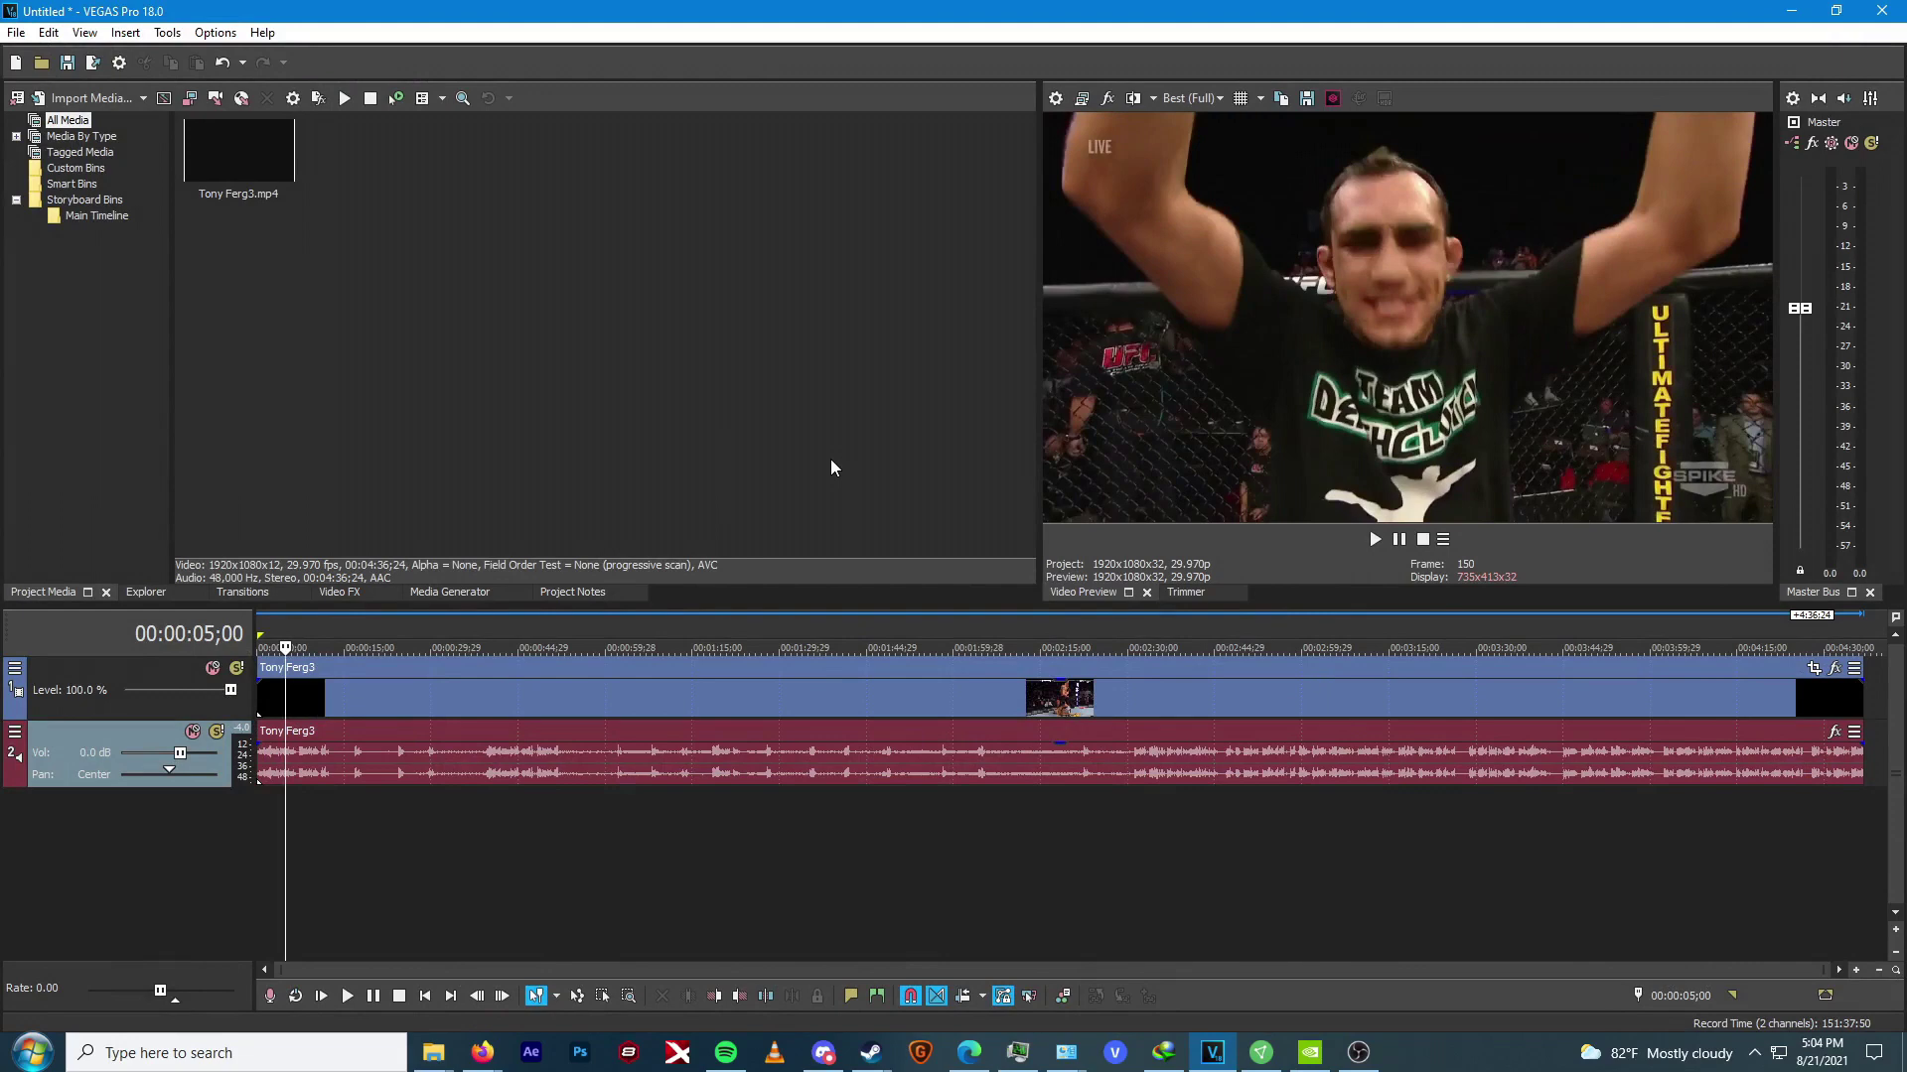
left_click(215, 31)
left_click(397, 685)
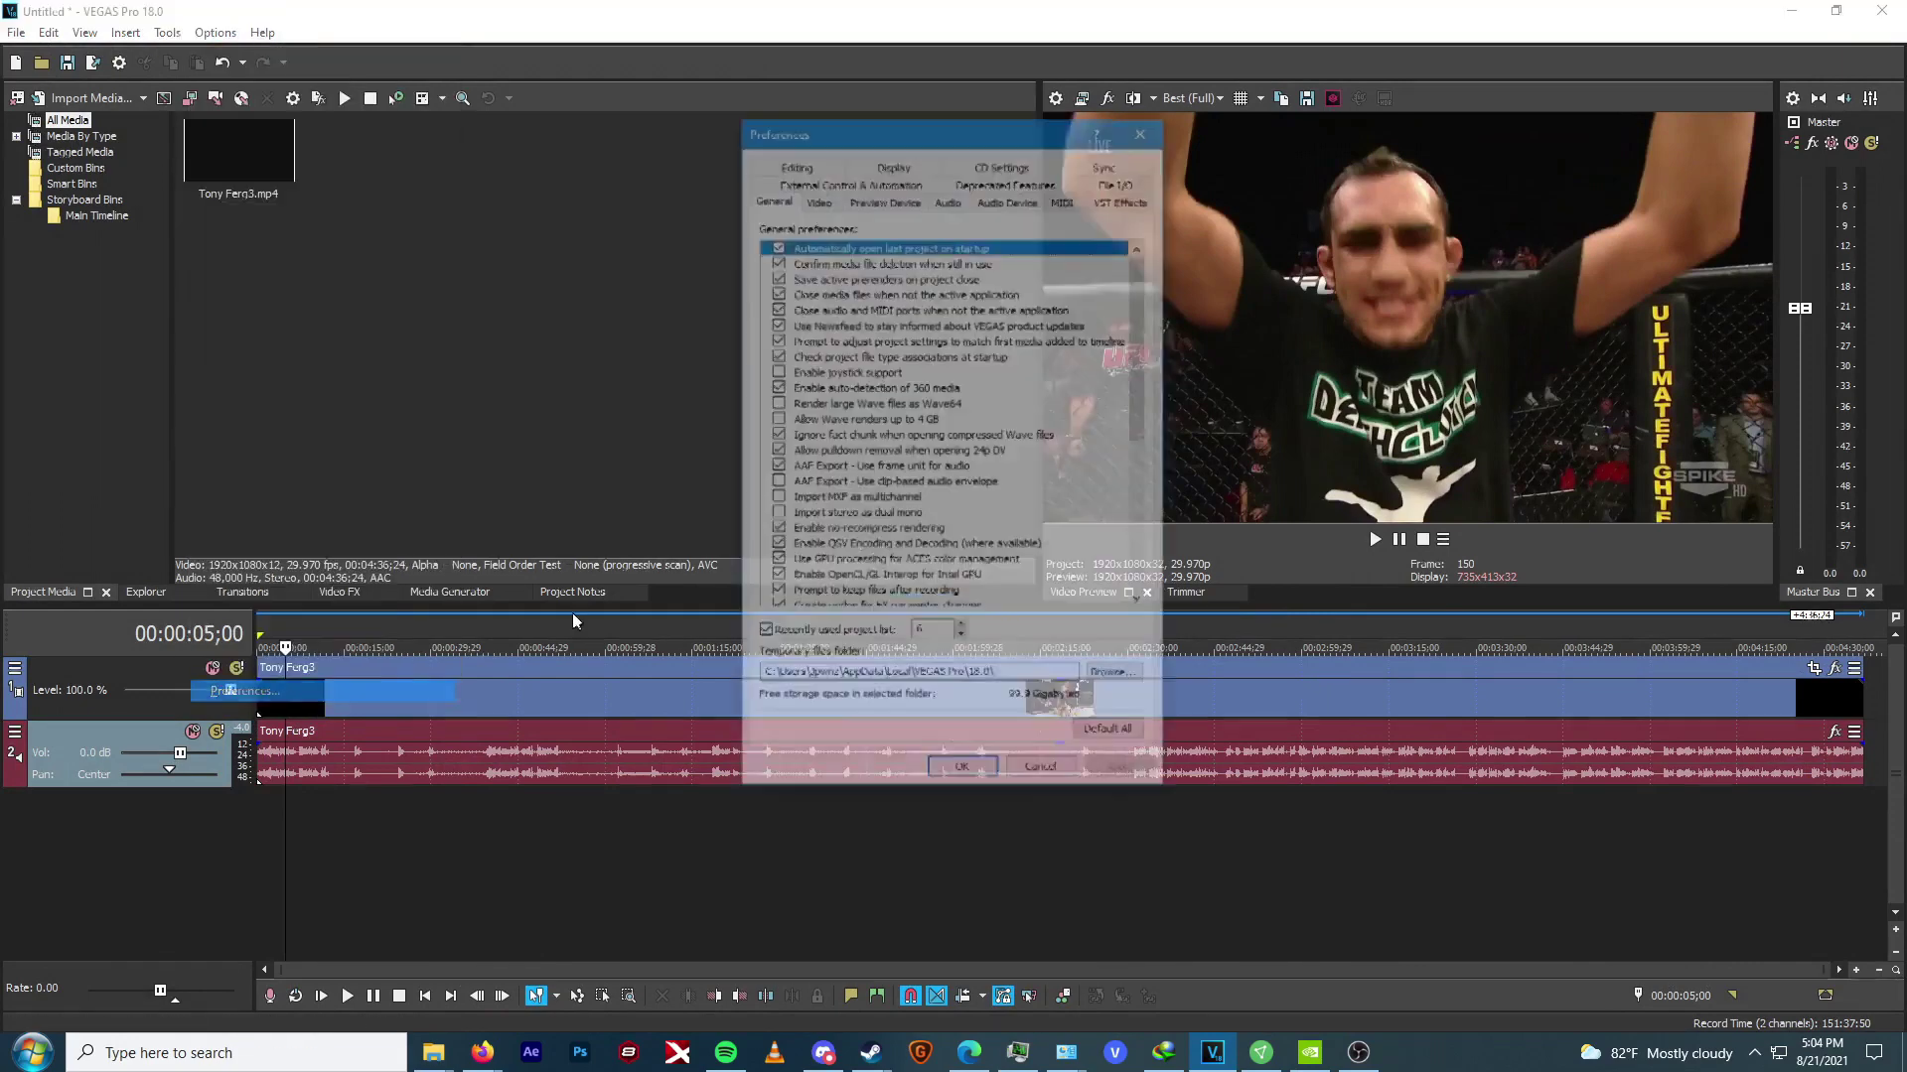
left_click(816, 196)
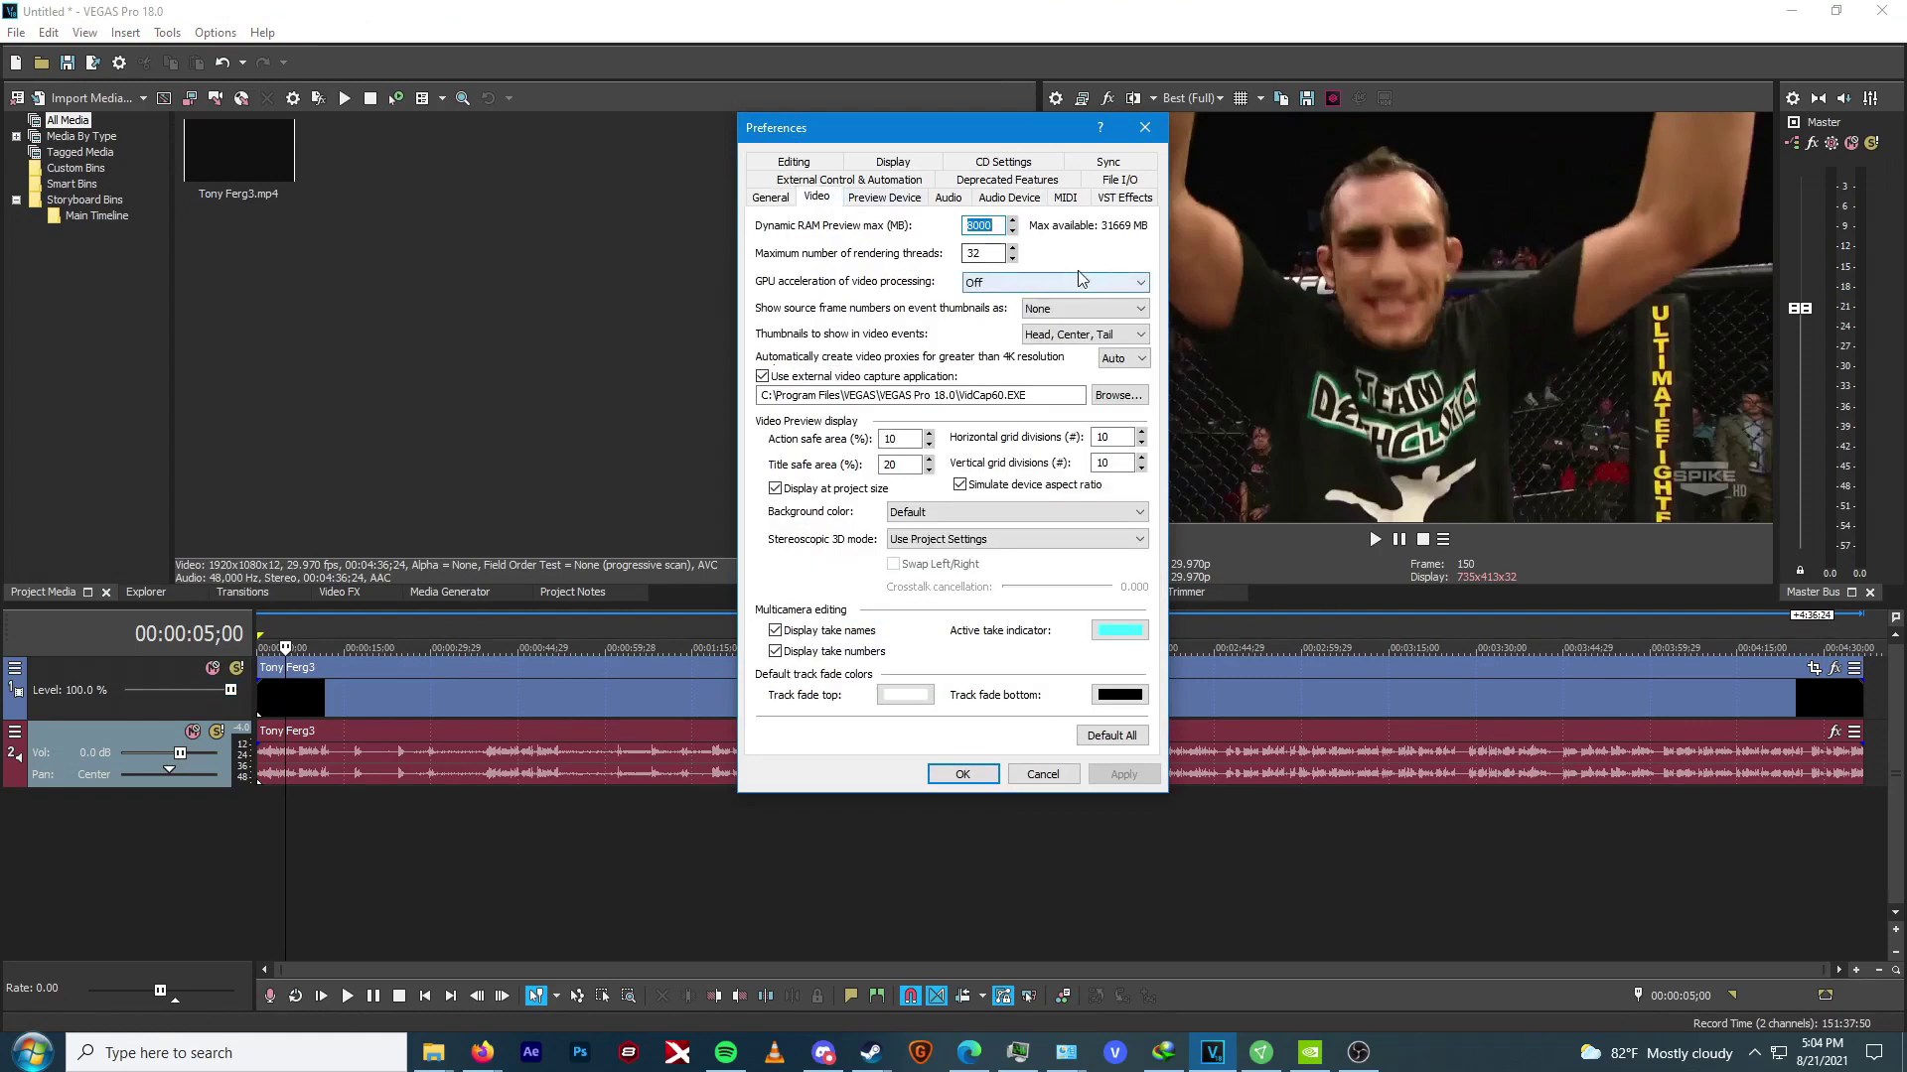
left_click(1120, 180)
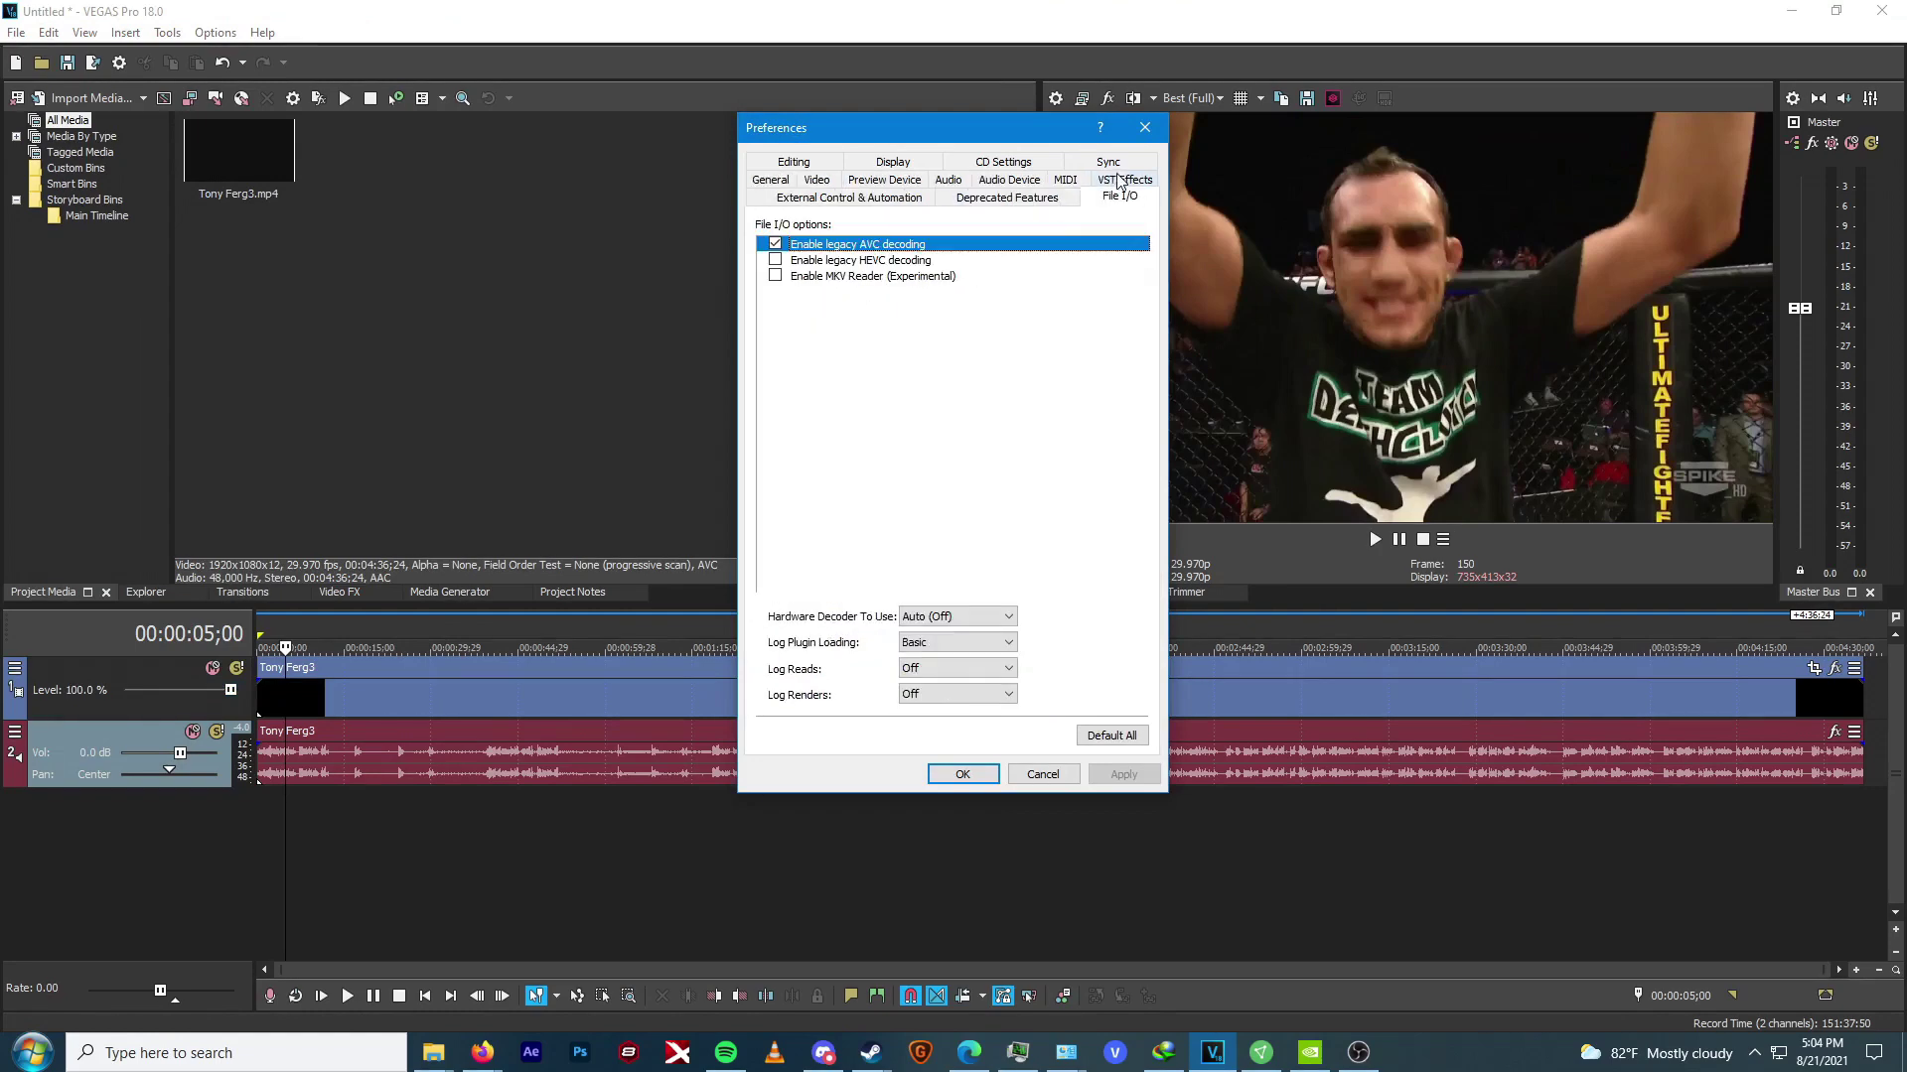
key("Return")
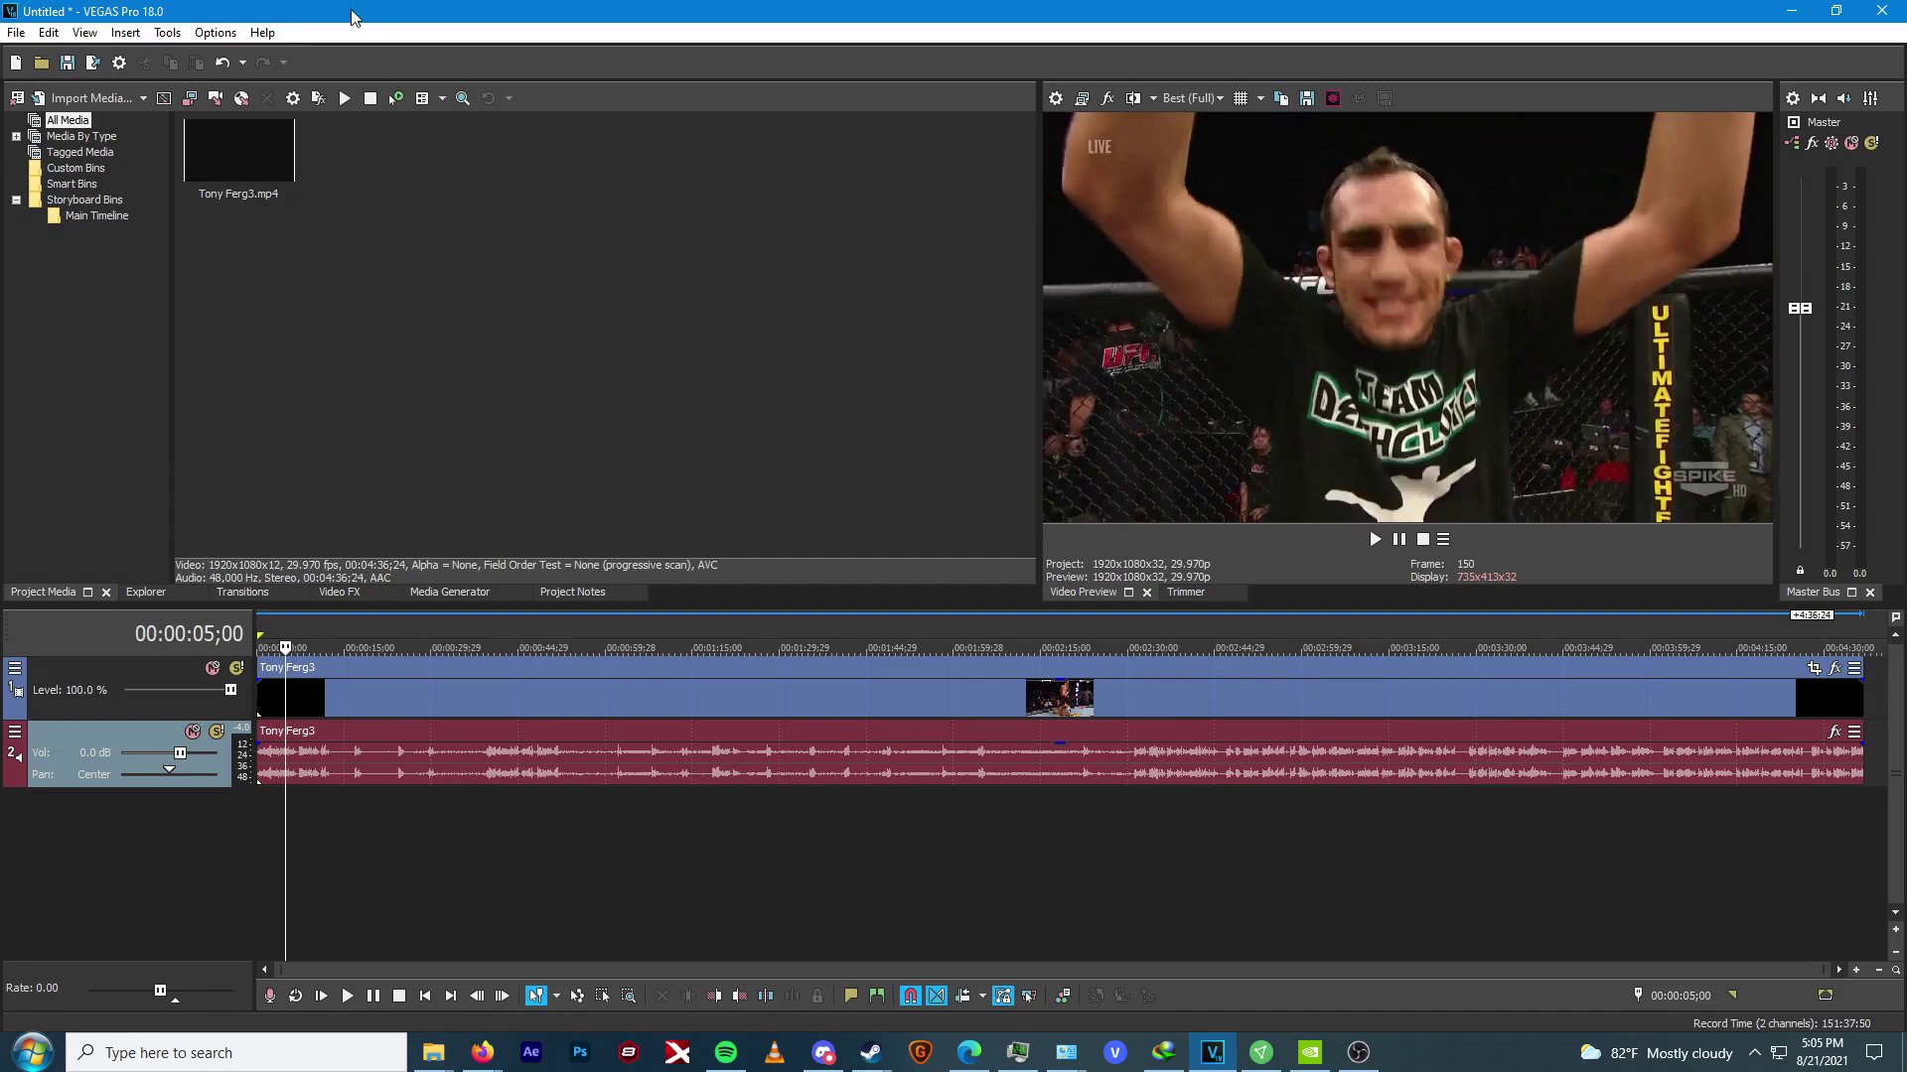
Check the Video tab of Preferences and close the dialog
left_click(216, 33)
left_click(376, 691)
left_click(816, 196)
left_click(1144, 129)
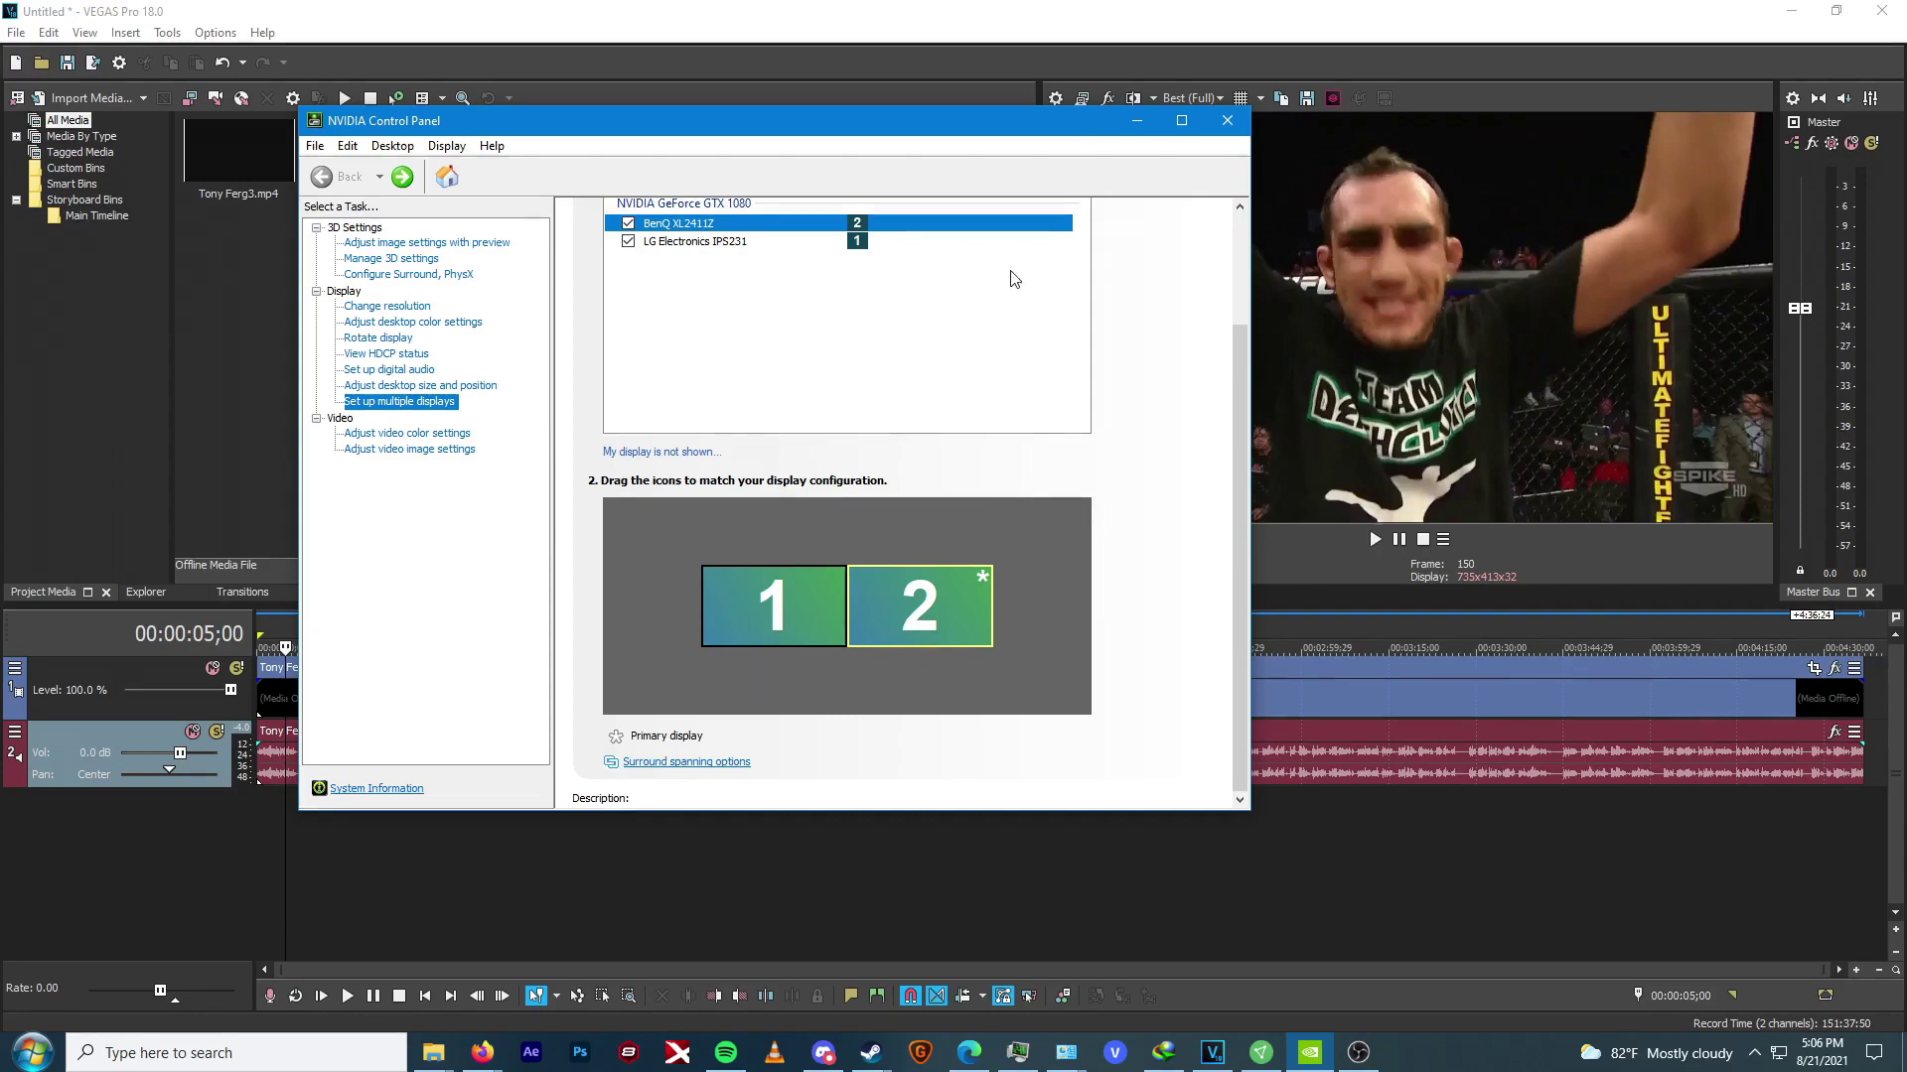
Bring the VEGAS window in front of the NVIDIA panel and re-maximize it
left_click(1027, 20)
double_click(1026, 19)
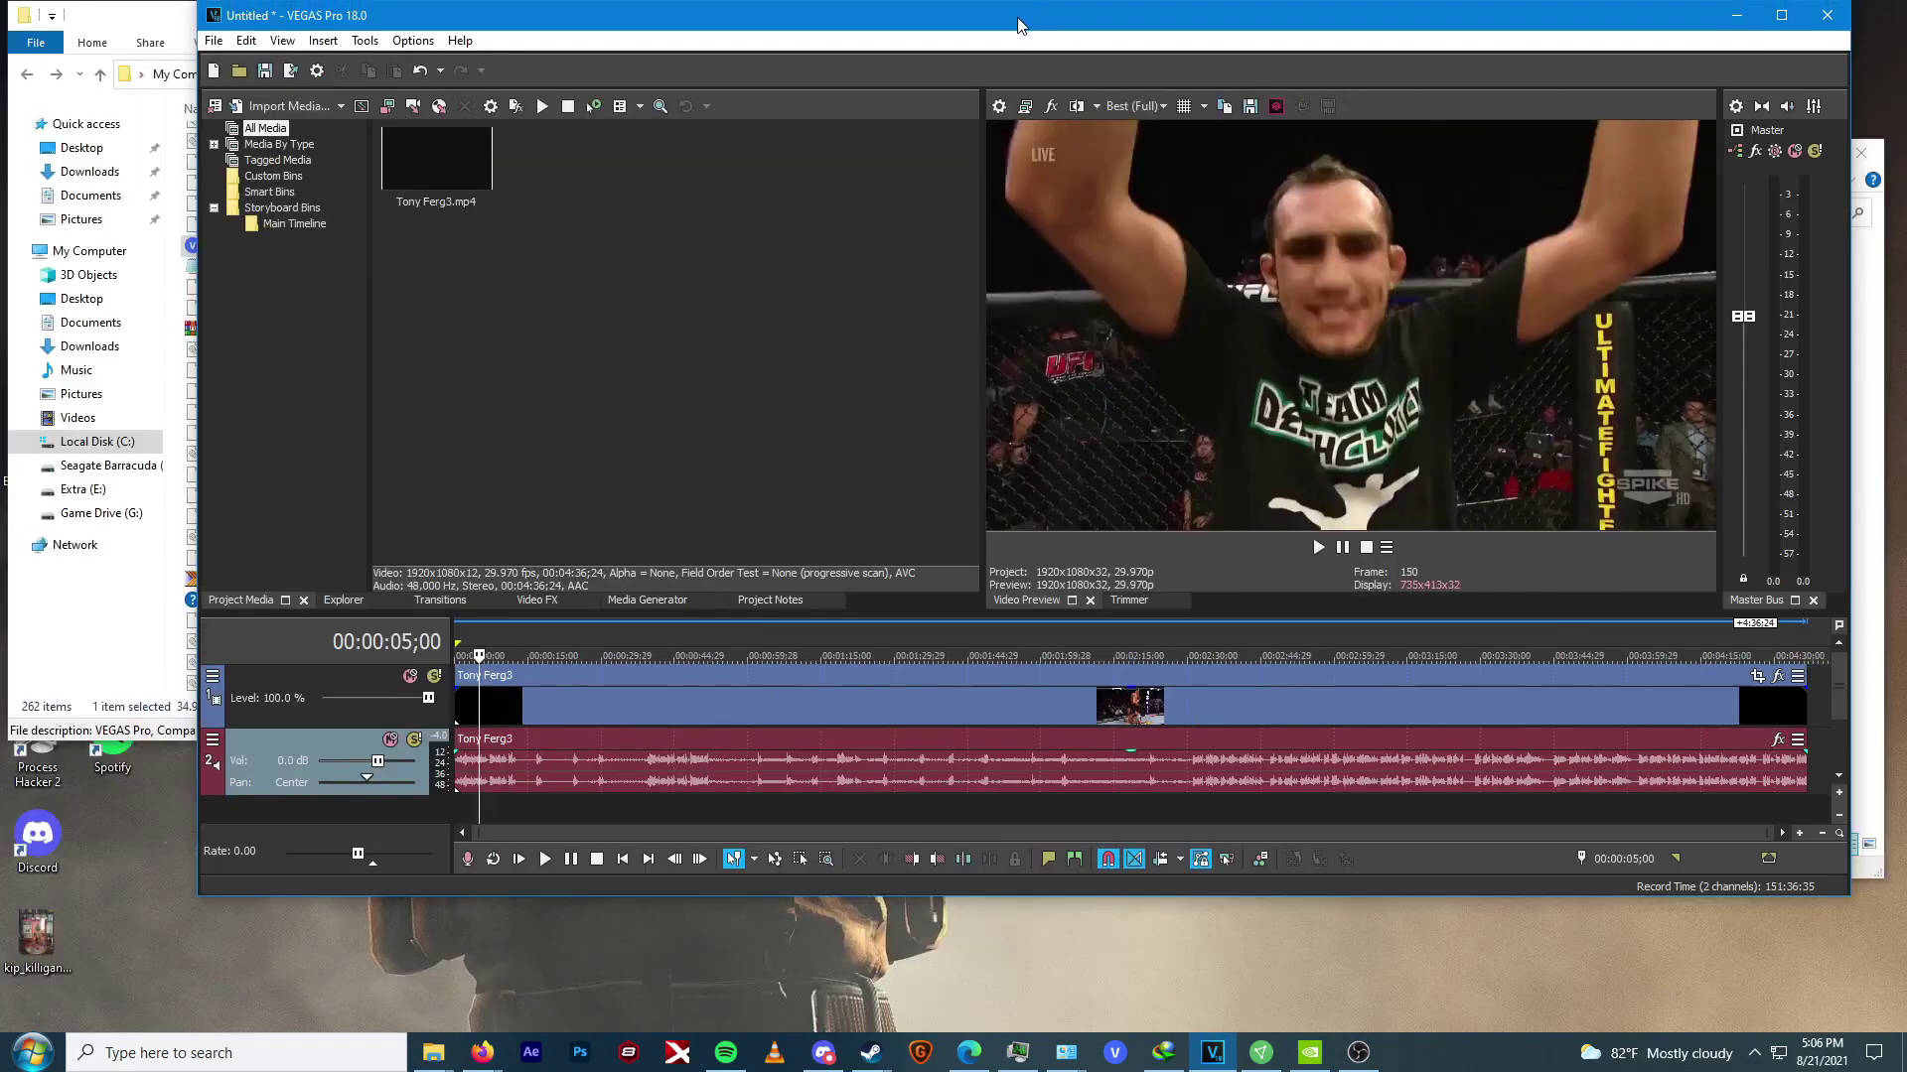
double_click(1022, 20)
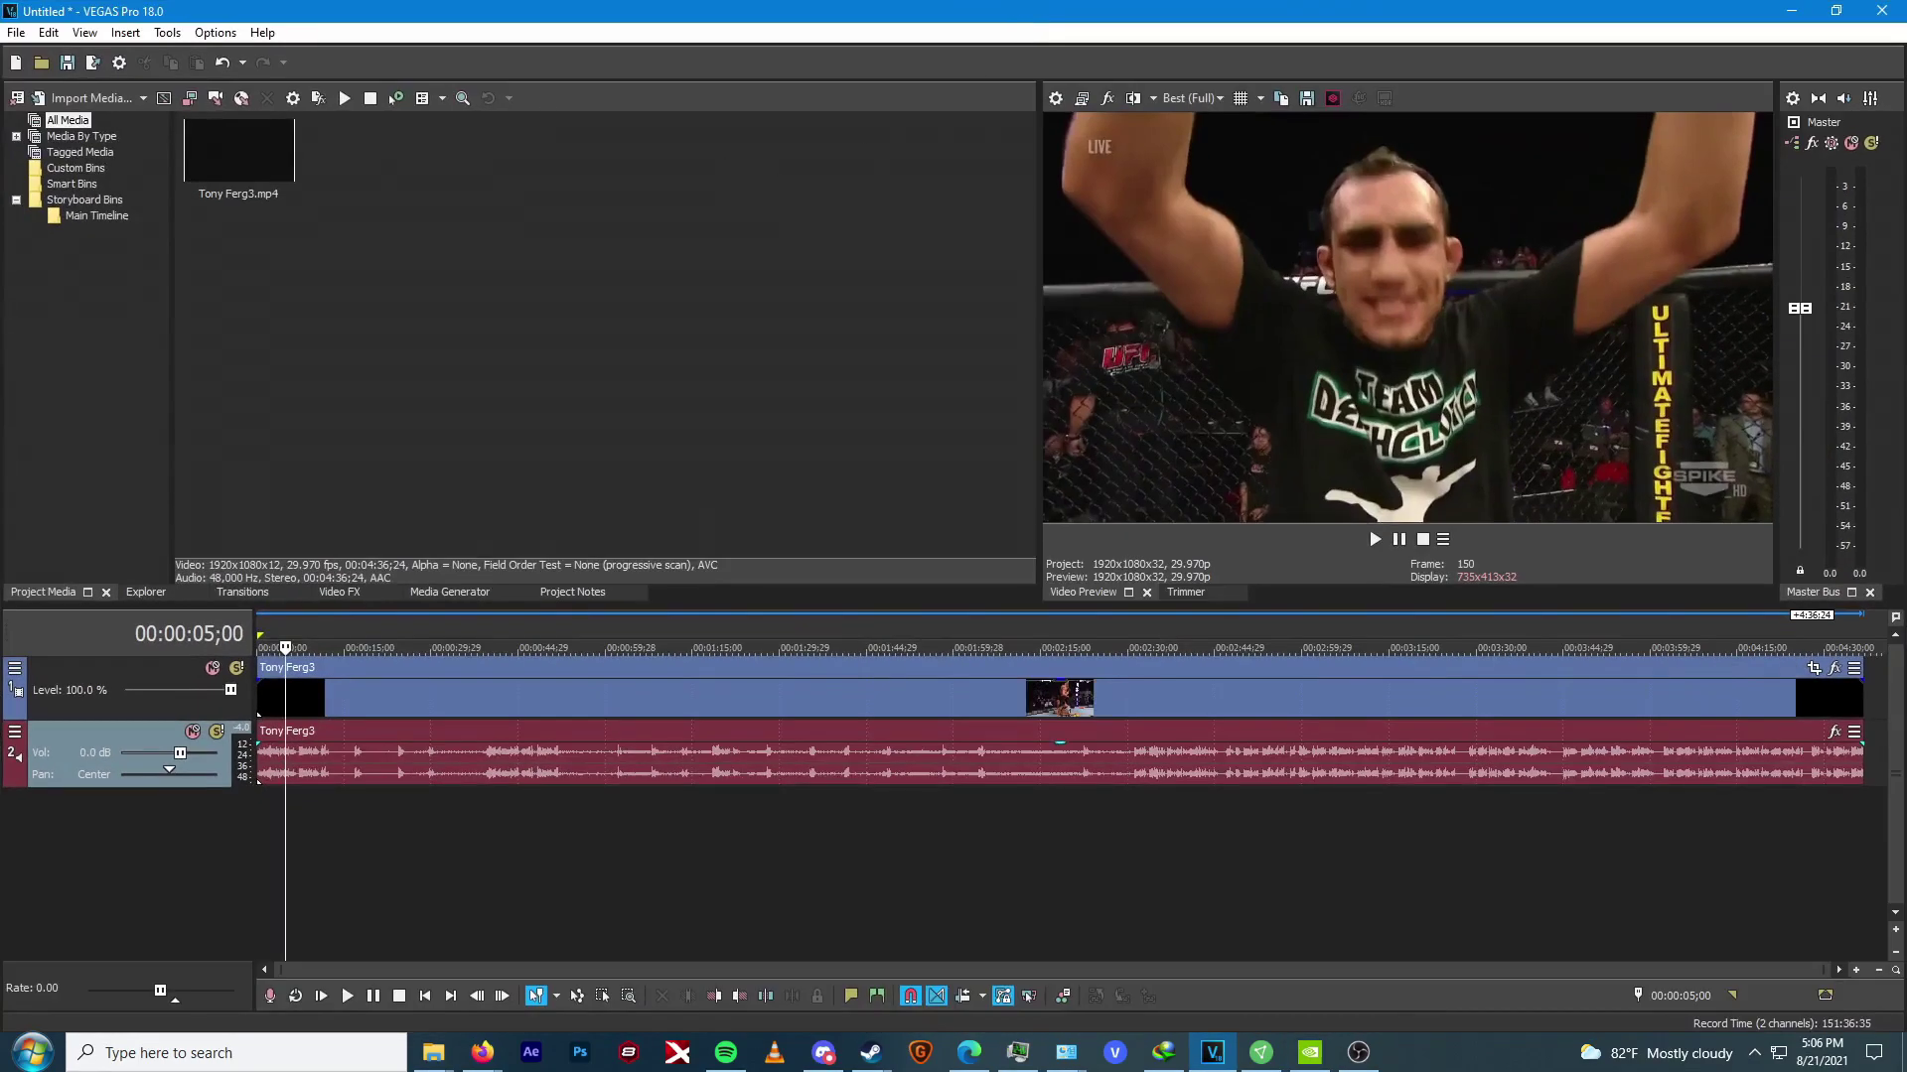
left_click(213, 34)
Keep Windows Graphics Card as preview device, set Display adapter to 2. 1920 x 1080 (144), and save
left_click(318, 690)
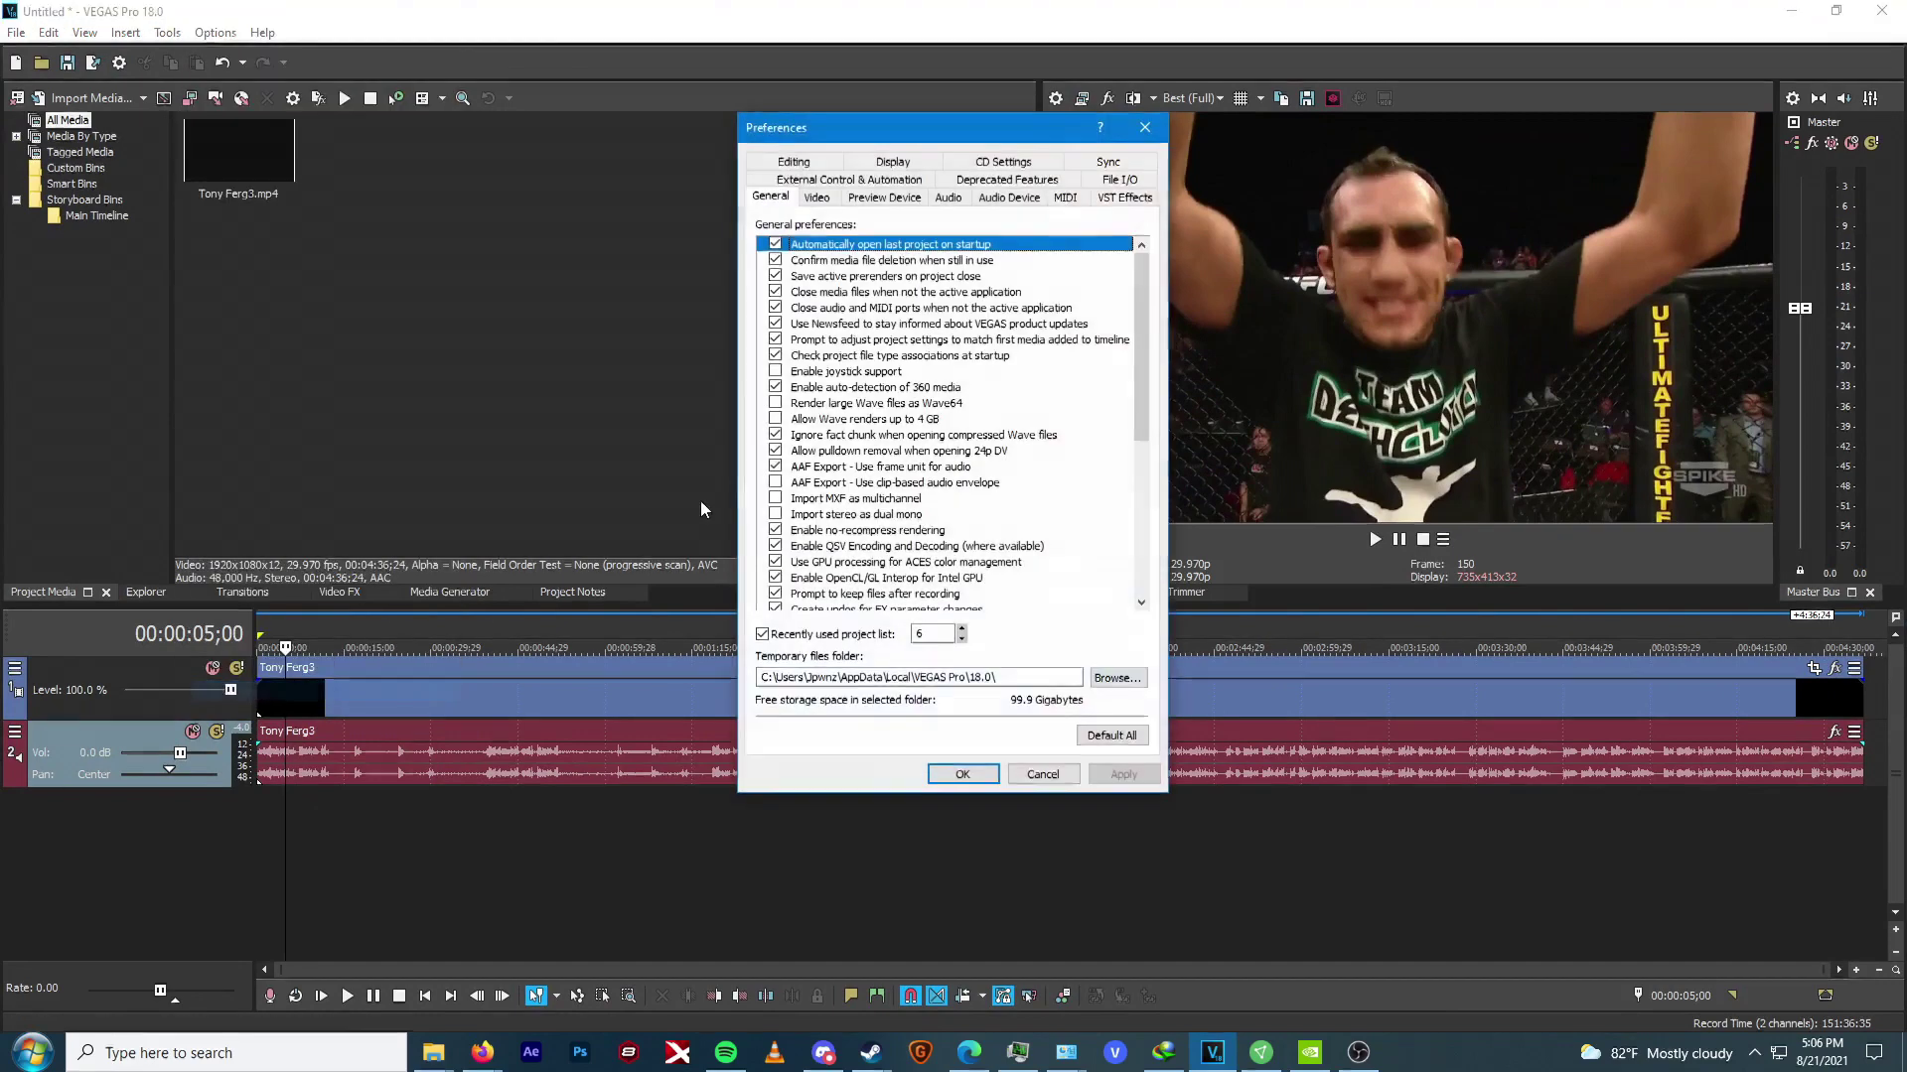
left_click(884, 198)
left_click(899, 228)
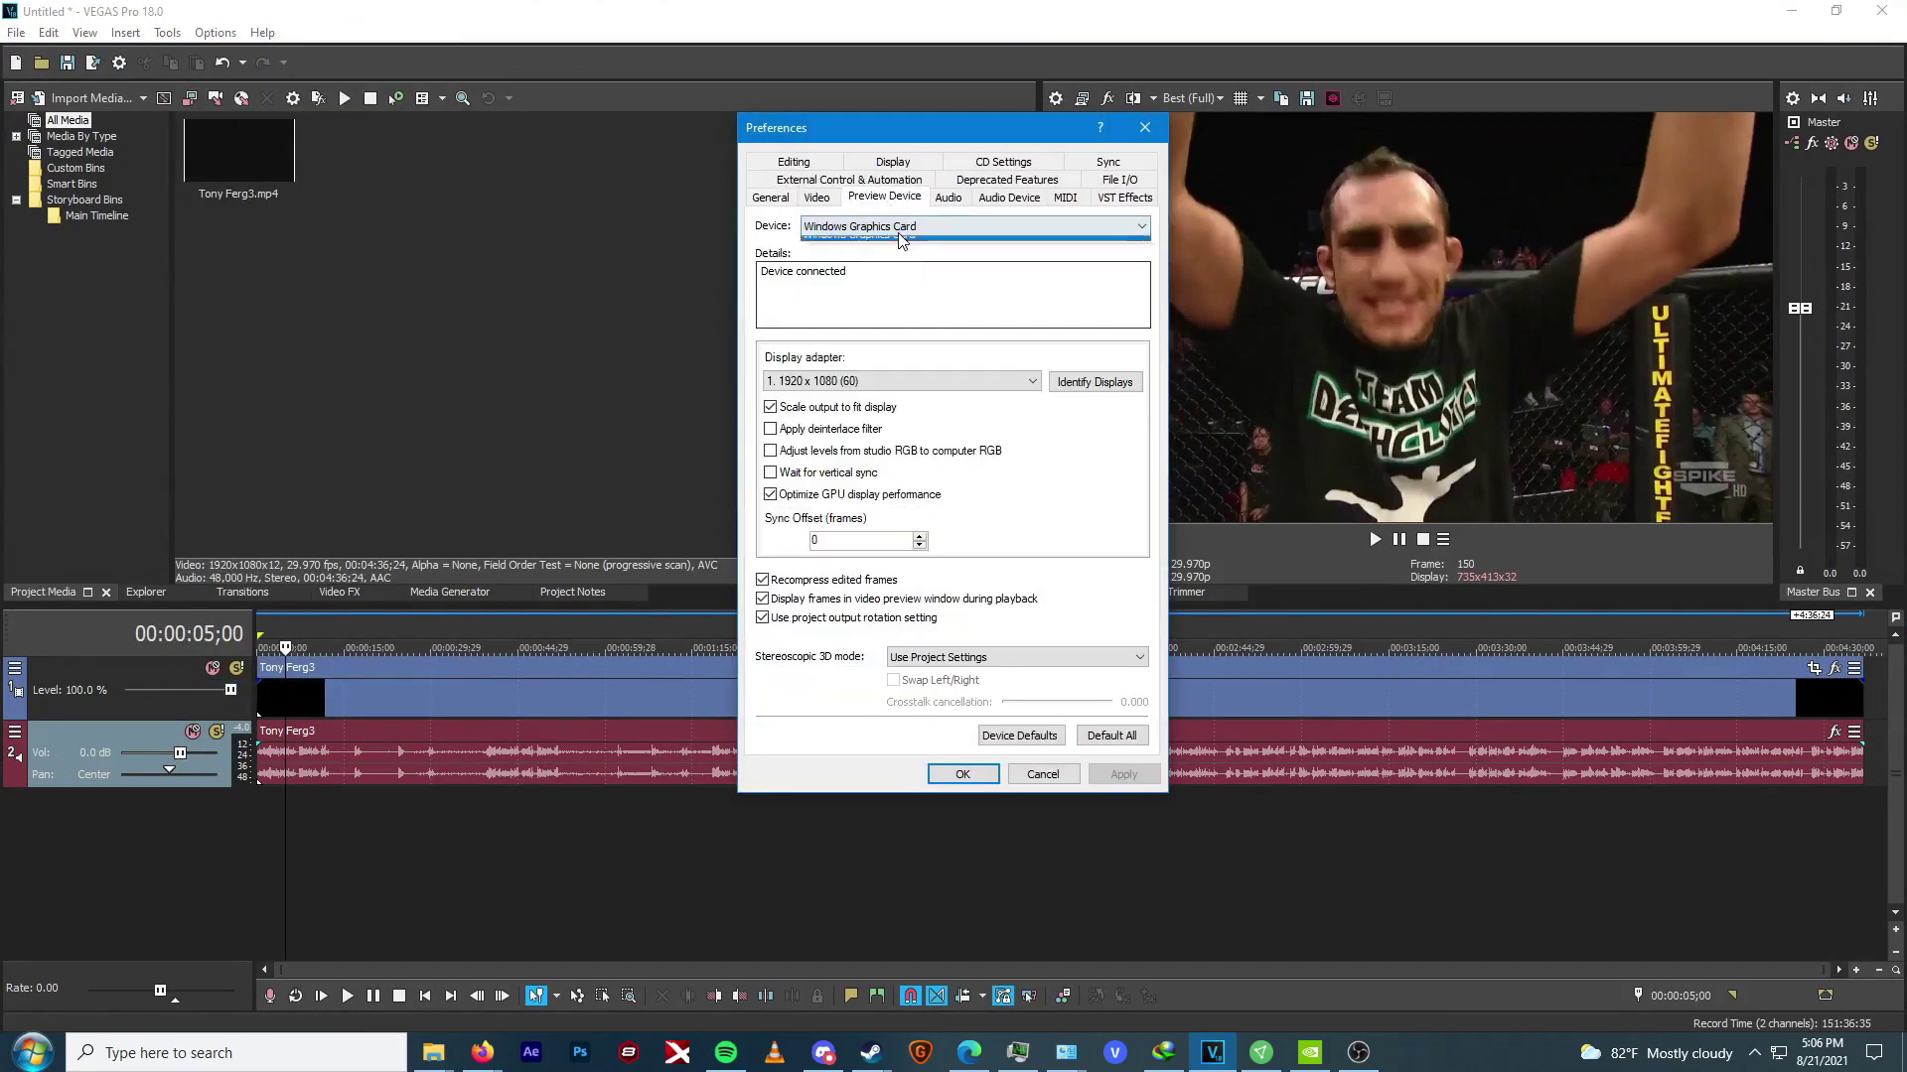
left_click(903, 242)
left_click(851, 382)
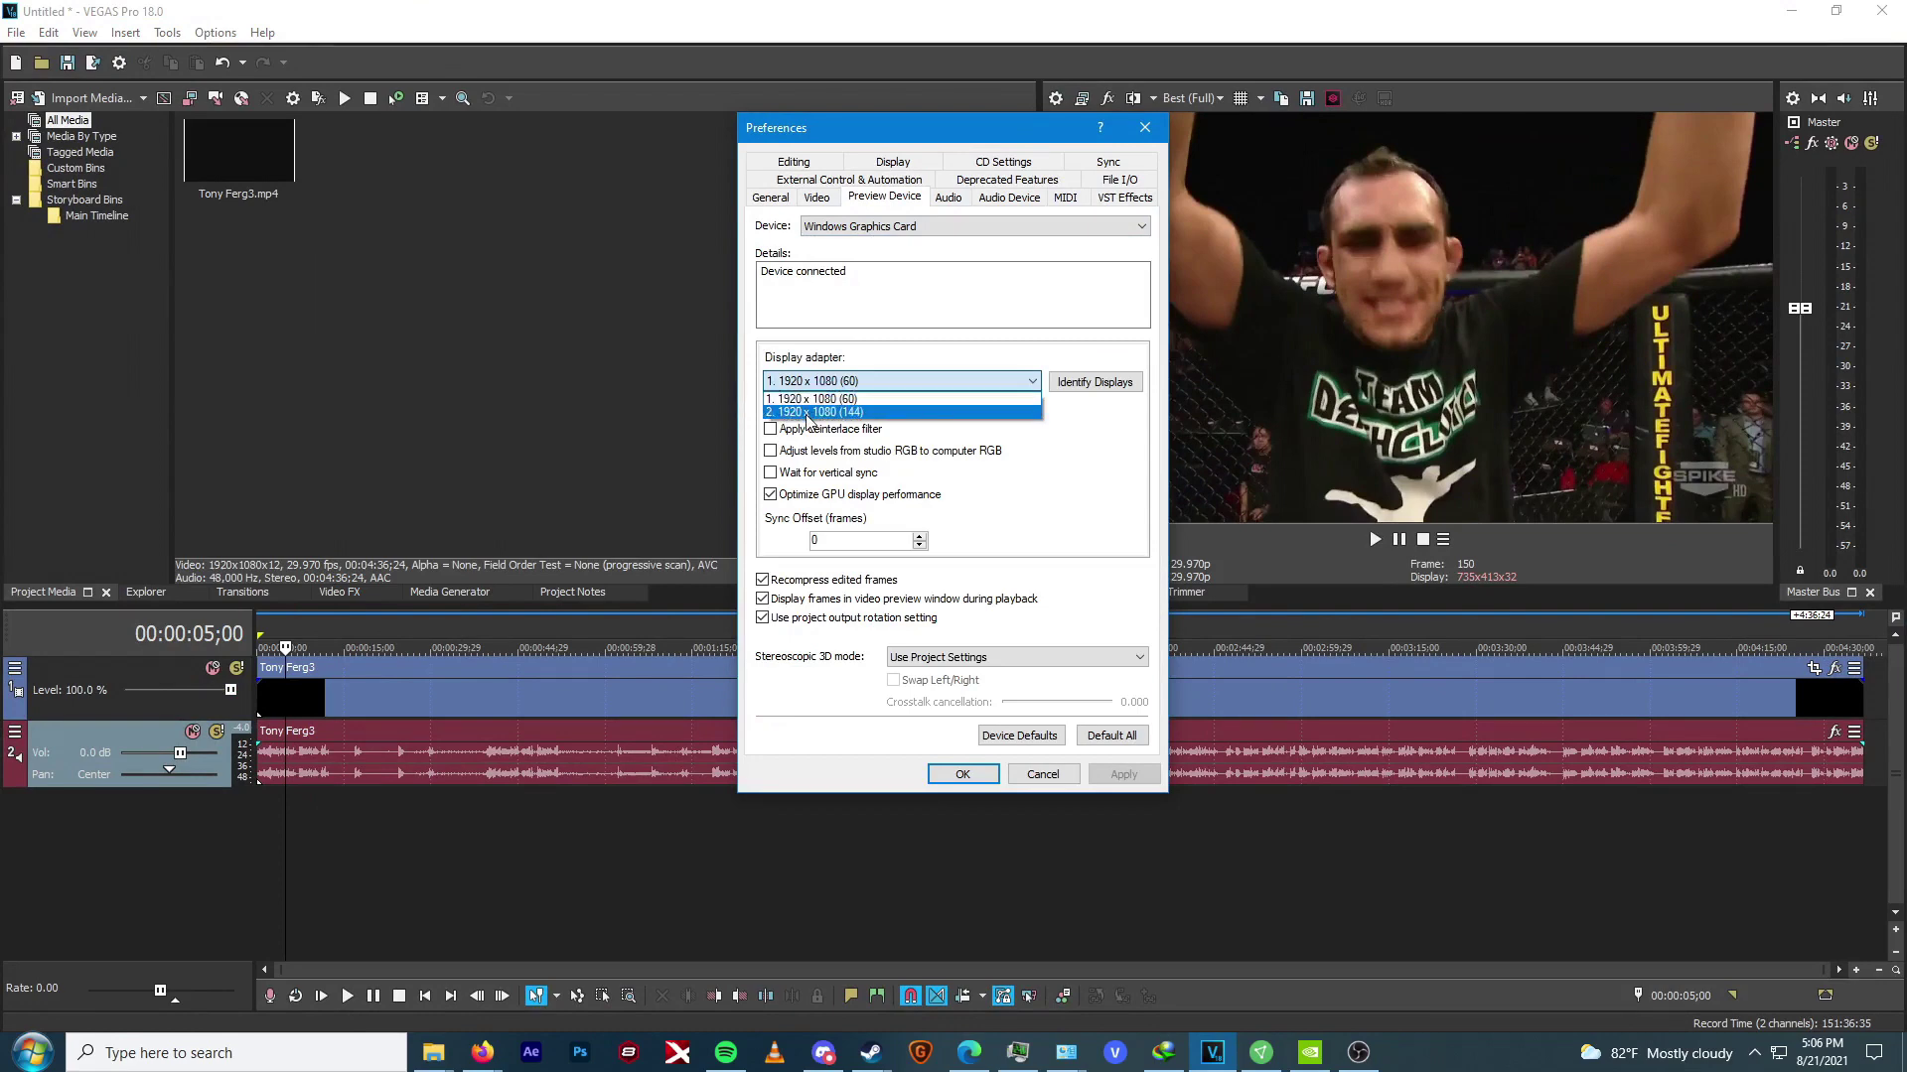
left_click(806, 412)
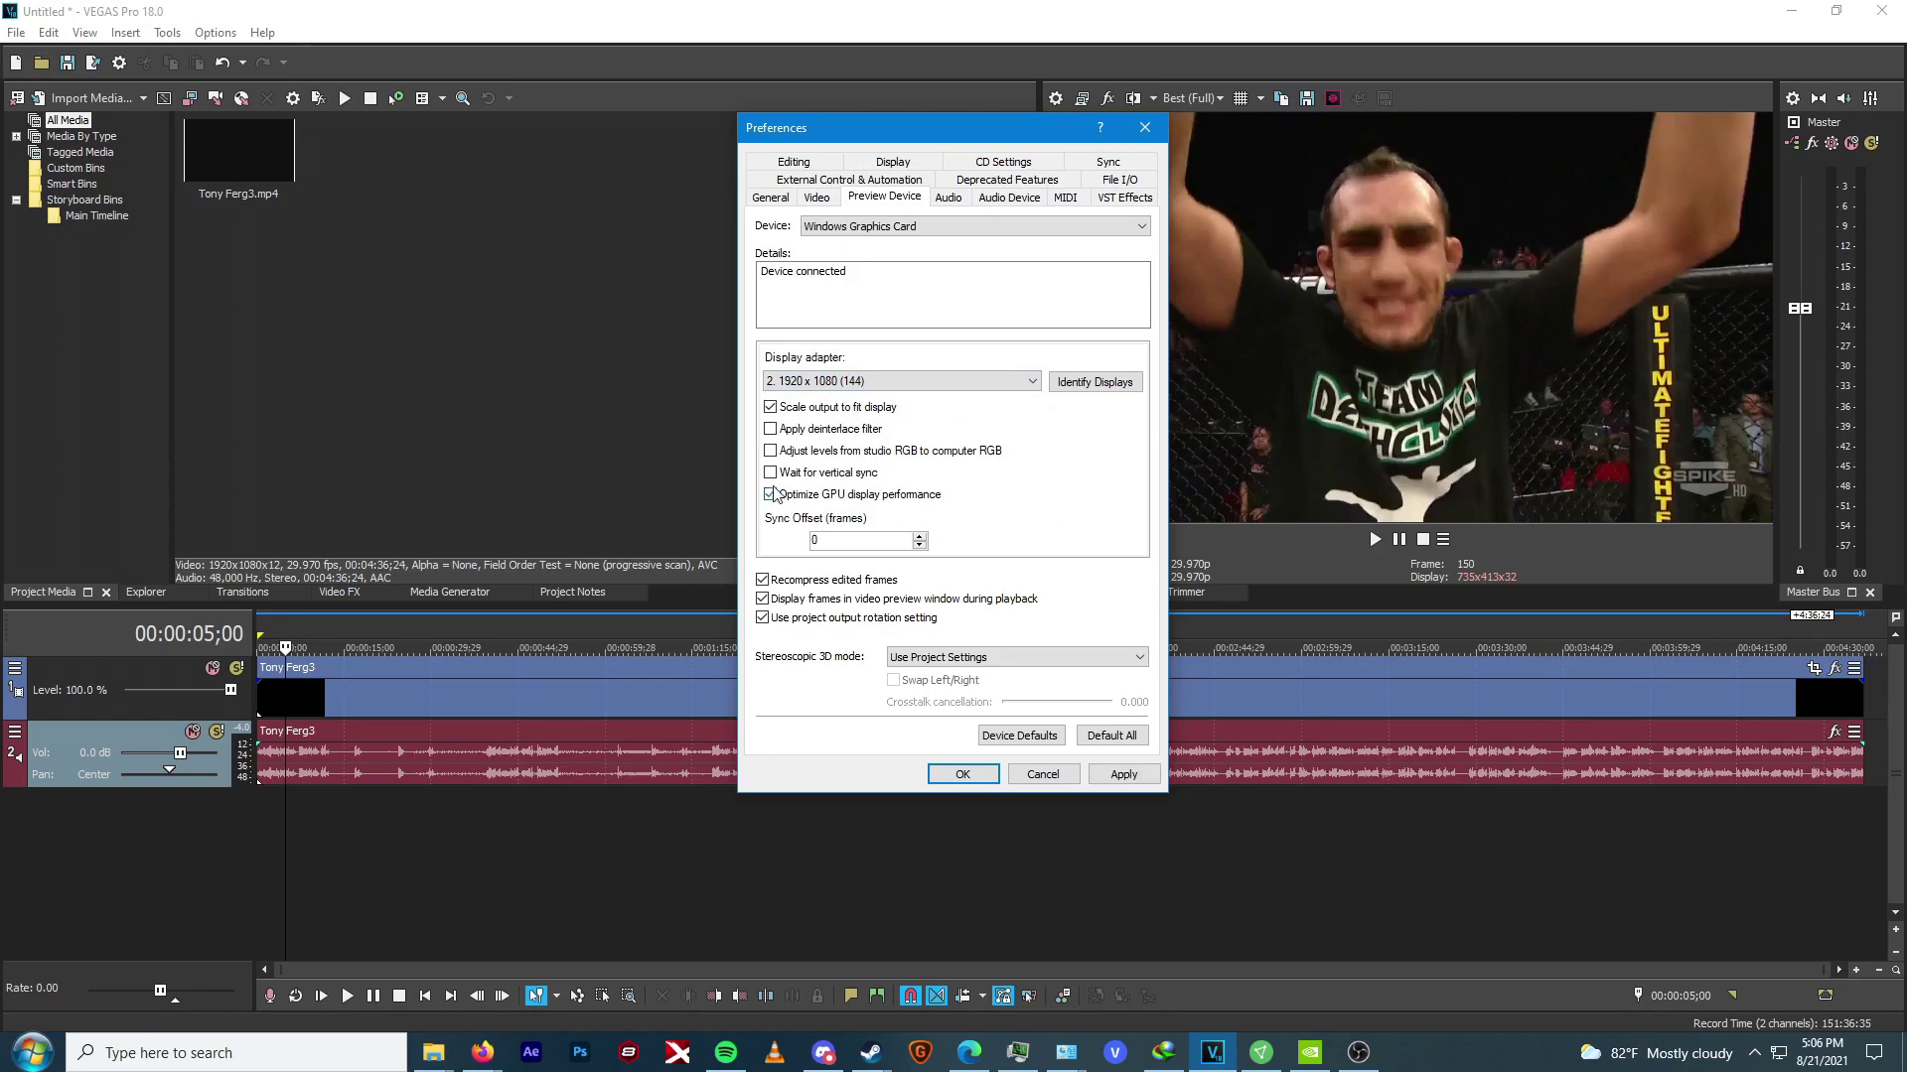
left_click(814, 197)
left_click(1042, 773)
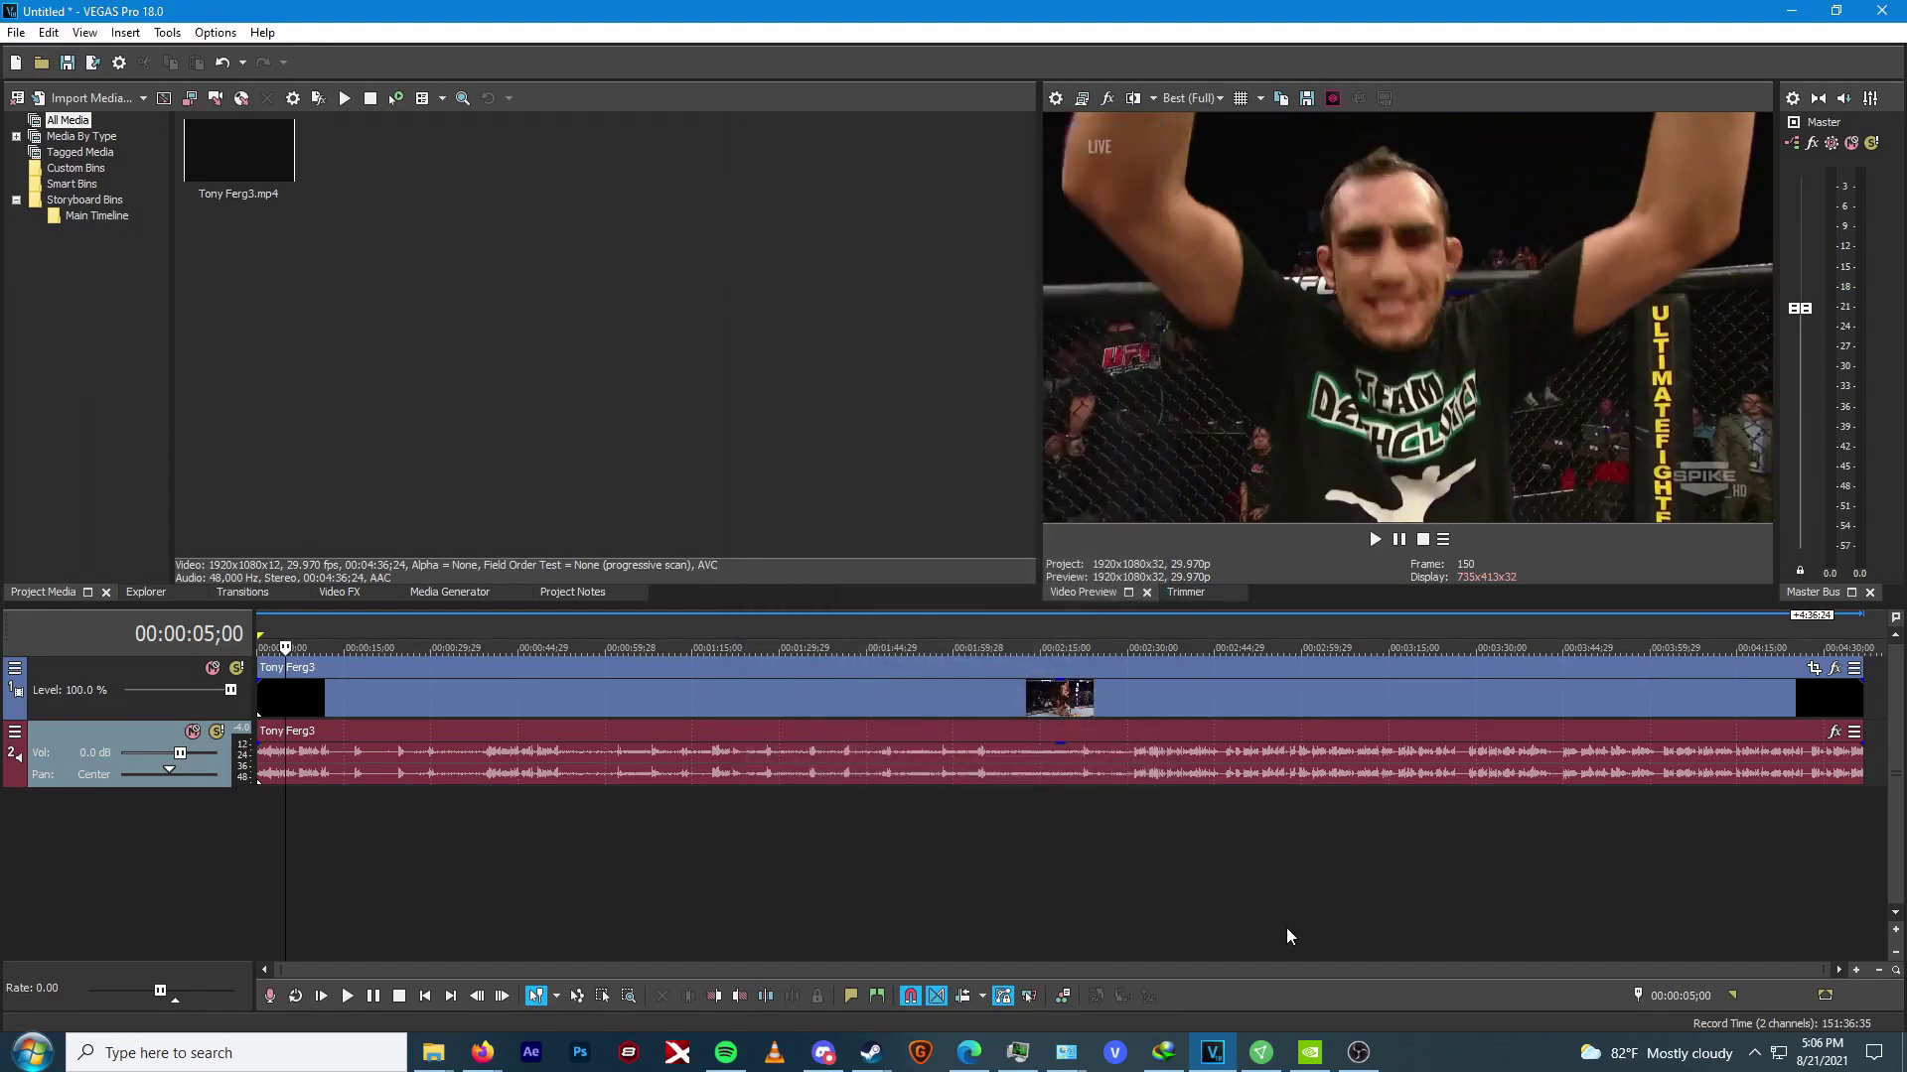
Launch the NVIDIA Control Panel from the taskbar
left_click(1309, 1052)
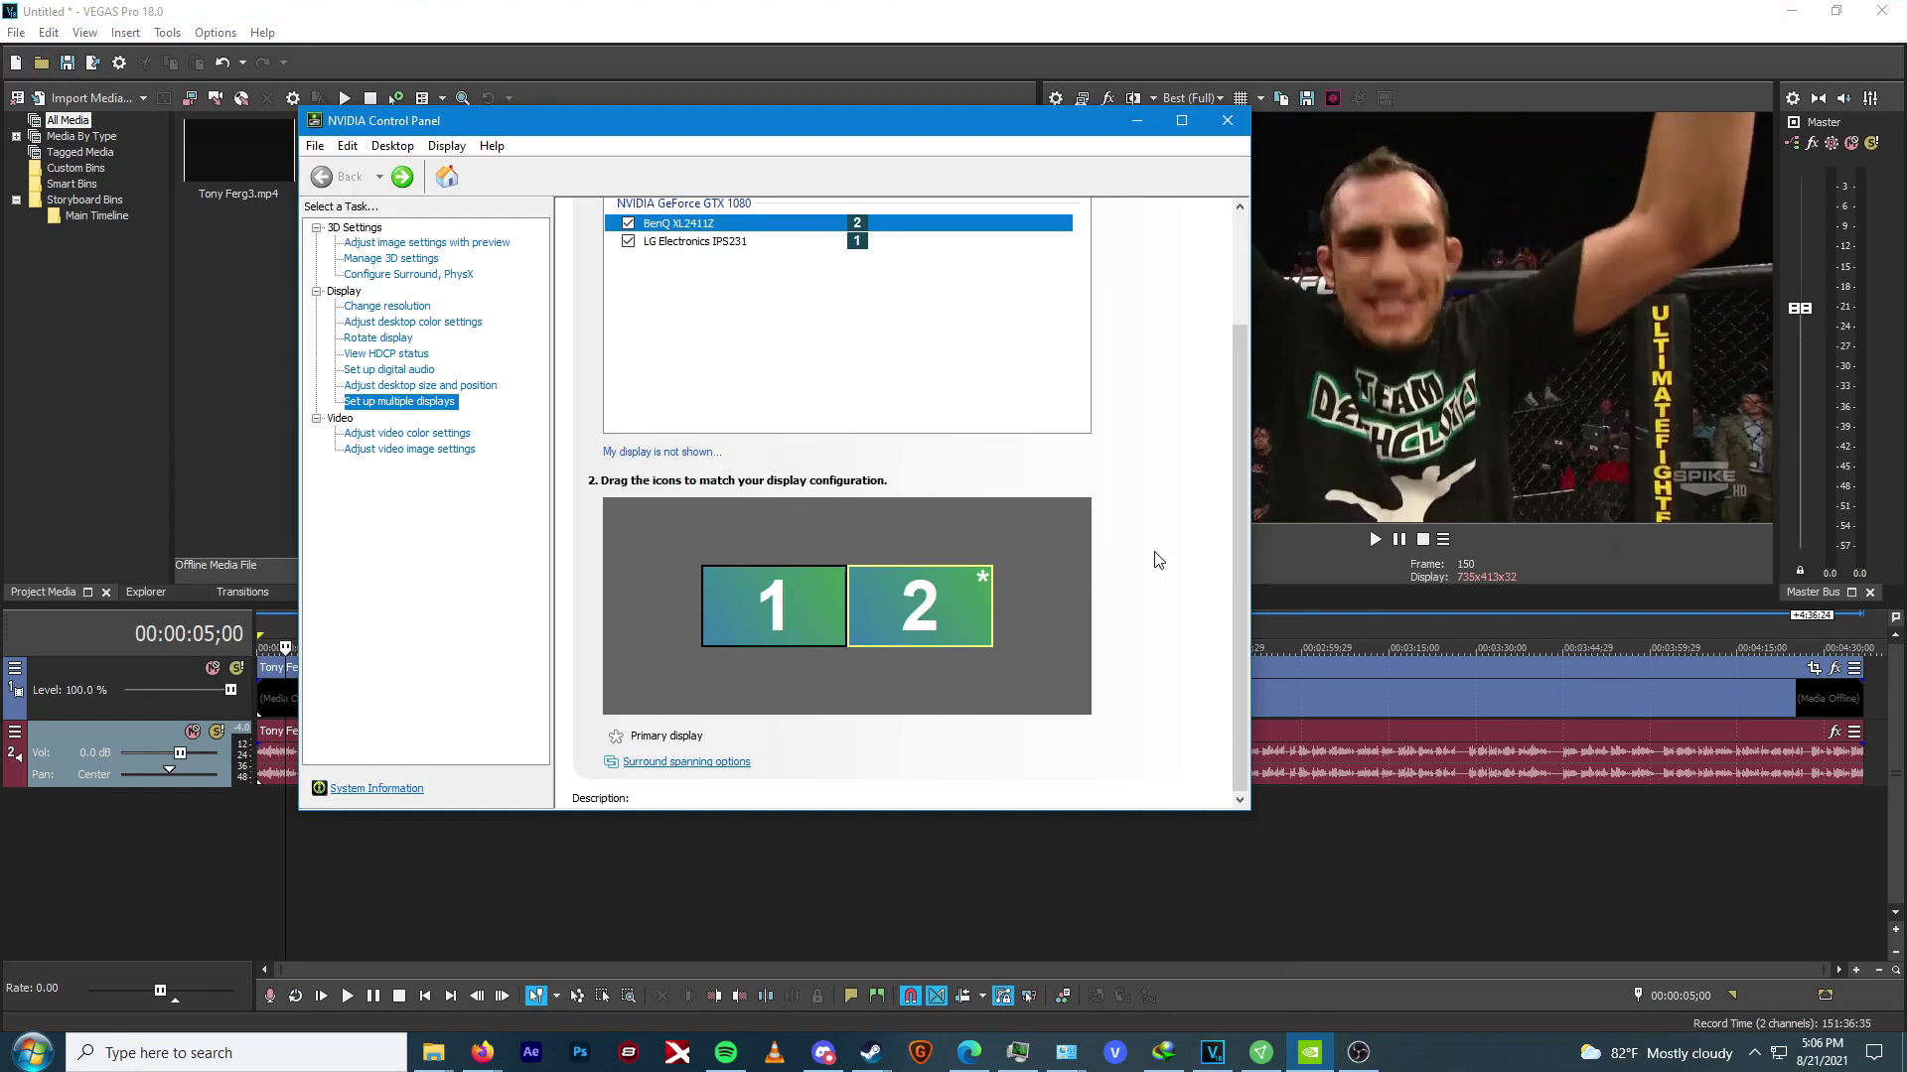